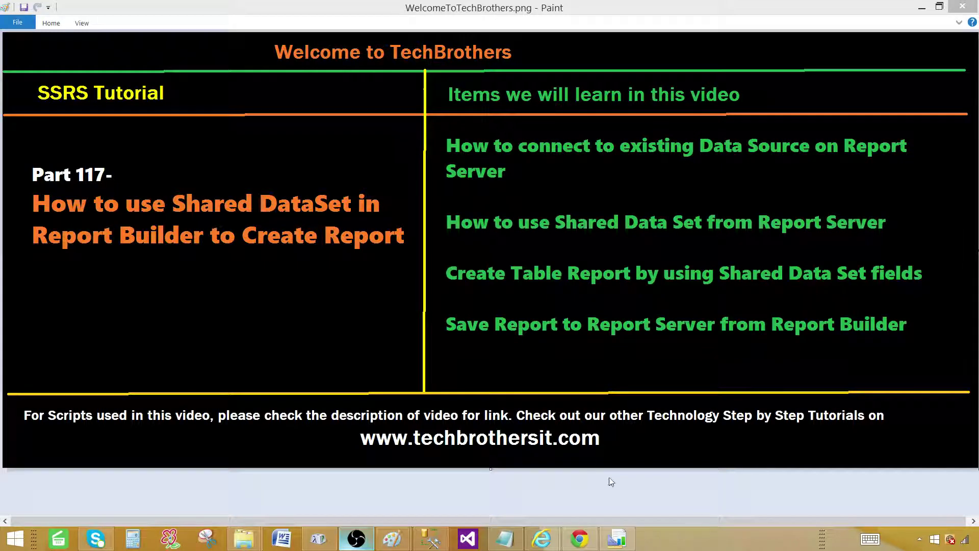
Switch from the Paint title slide to the Report Builder window.
left_click(616, 538)
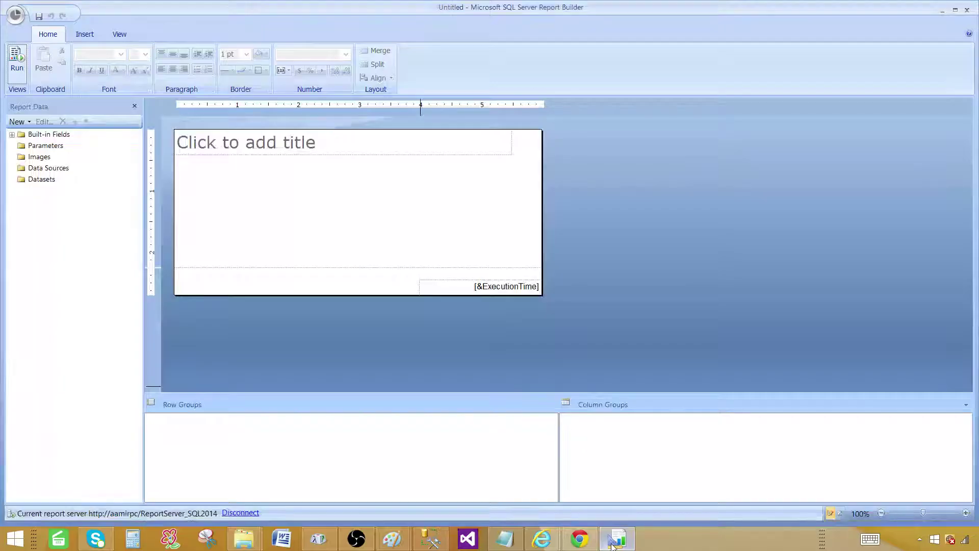
Create a new blank report.
left_click(13, 20)
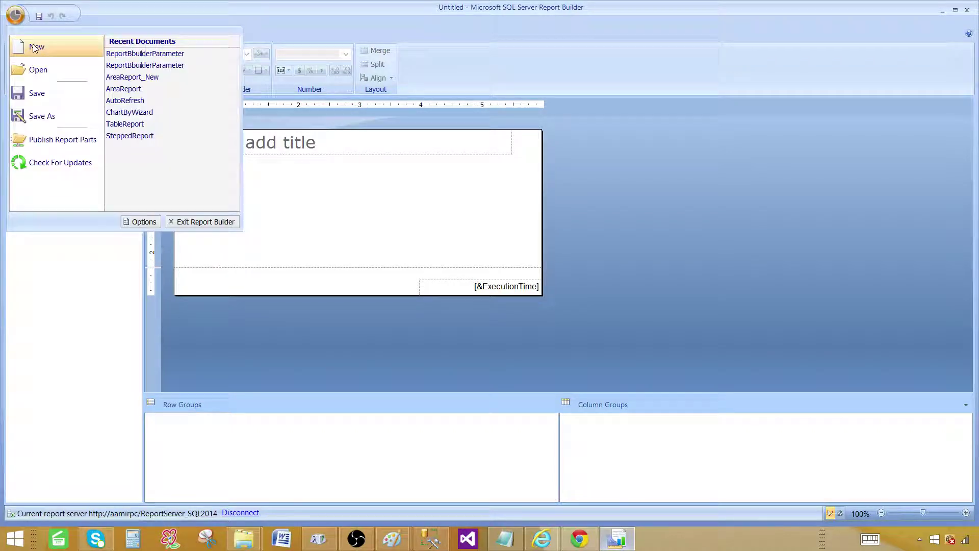
left_click(34, 48)
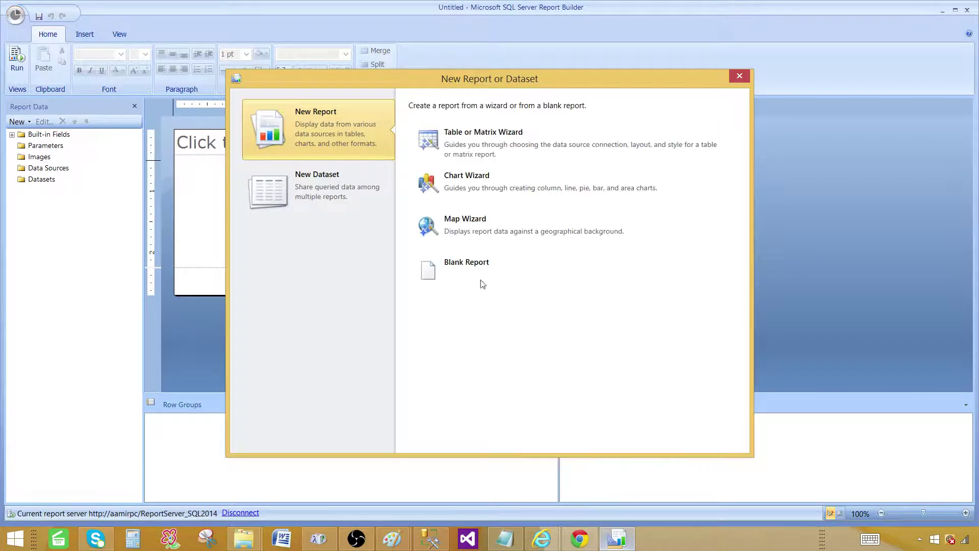
left_click(482, 284)
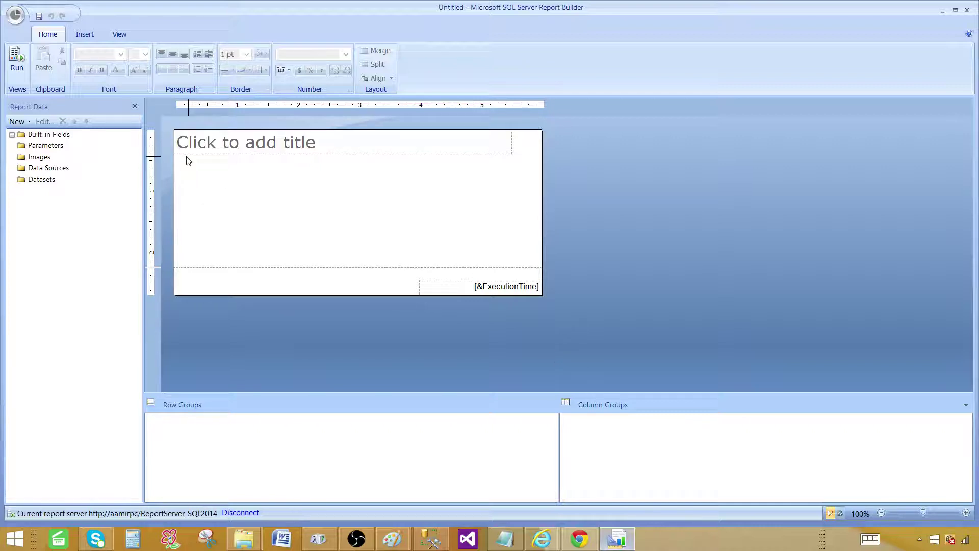
Add a data source named DS_Sales using the Sales connection on the 2014 server.
left_click(46, 169)
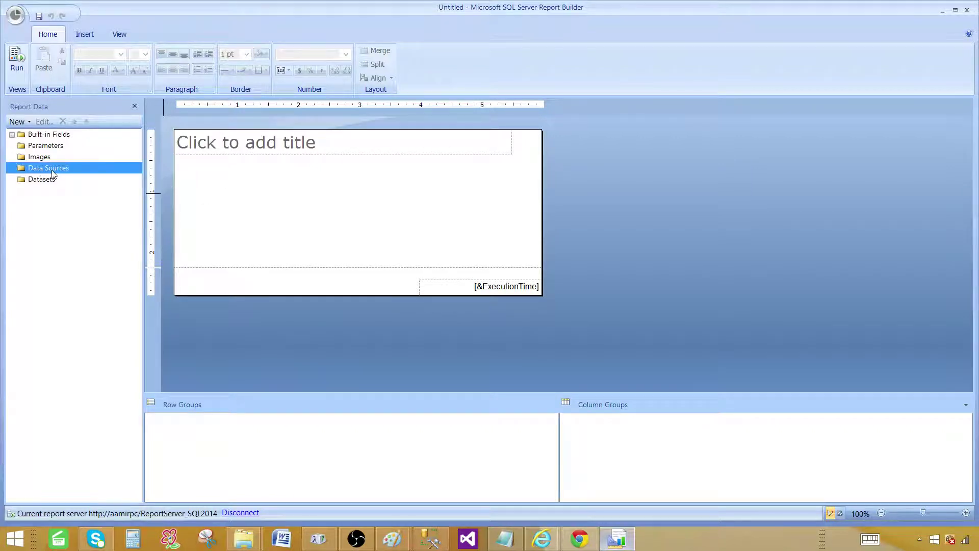
right_click(53, 173)
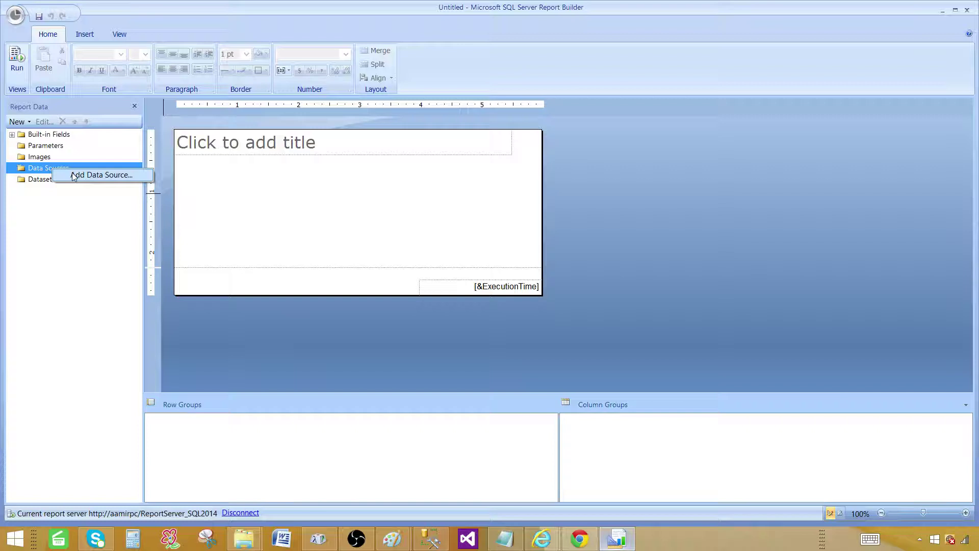
left_click(74, 173)
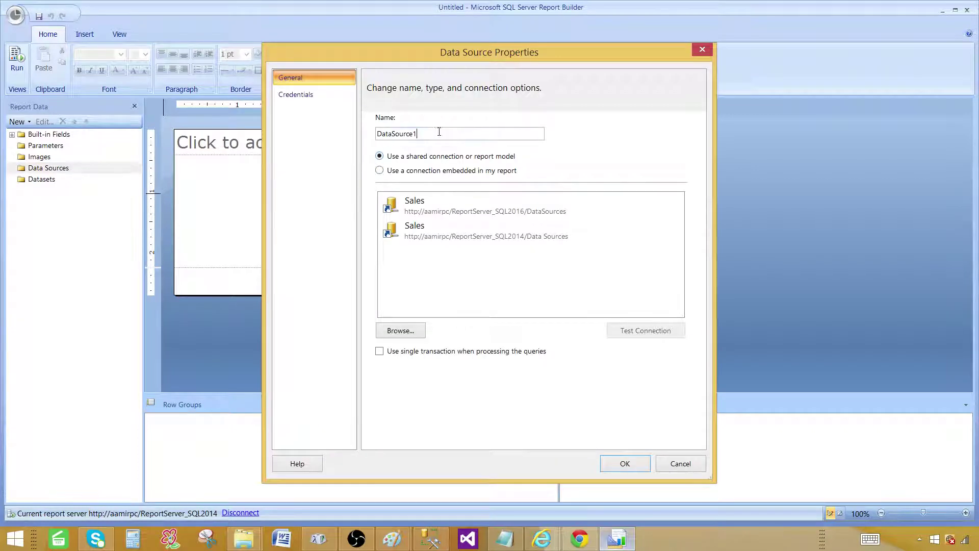
type("DS_Sales")
left_click(458, 230)
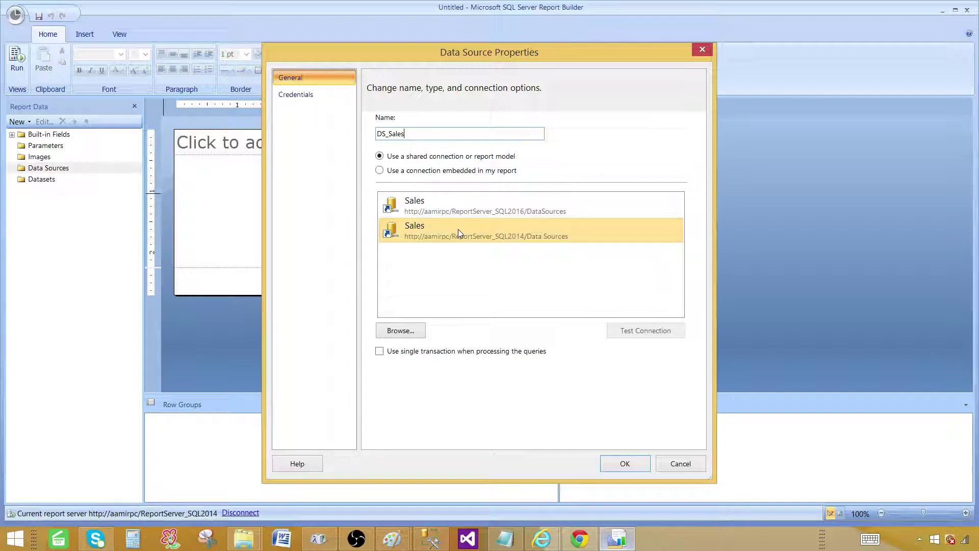
left_click(541, 537)
left_click(472, 475)
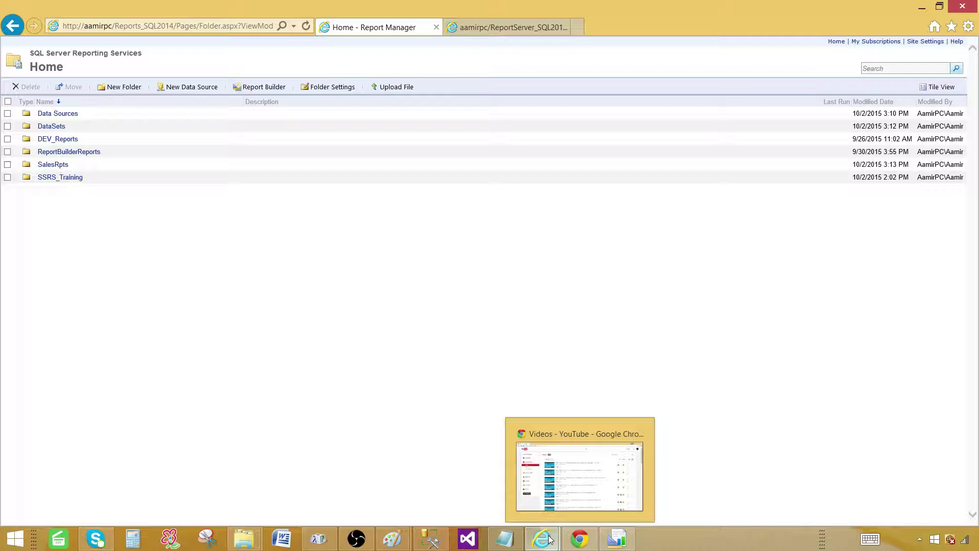
mouse_move(548, 542)
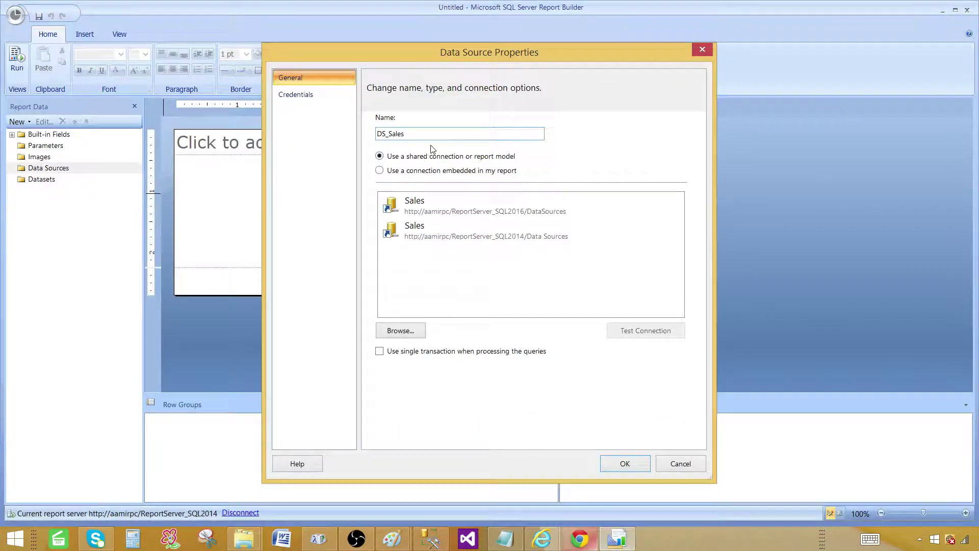
Point the data source at the server's shared DS_Sales connection, then bring up Report Manager.
left_click(411, 238)
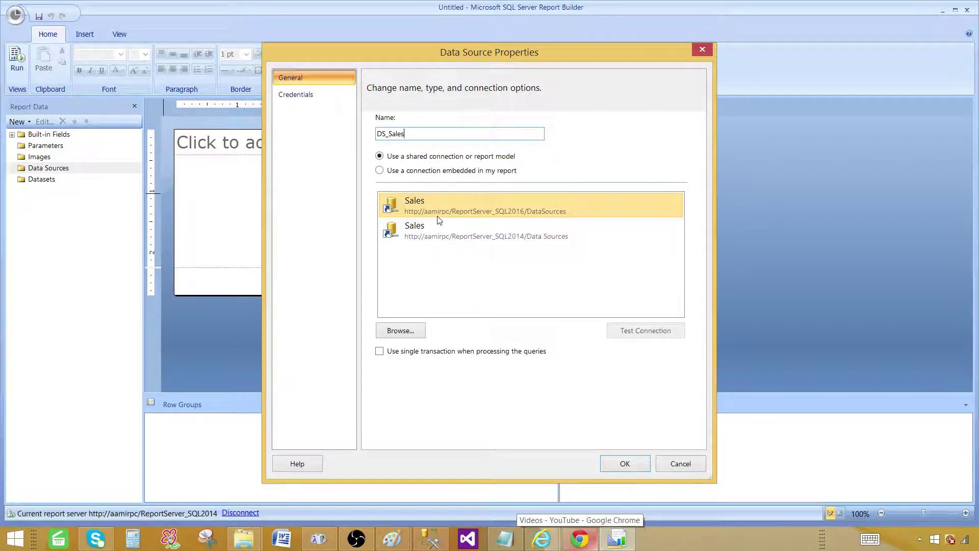
left_click(451, 230)
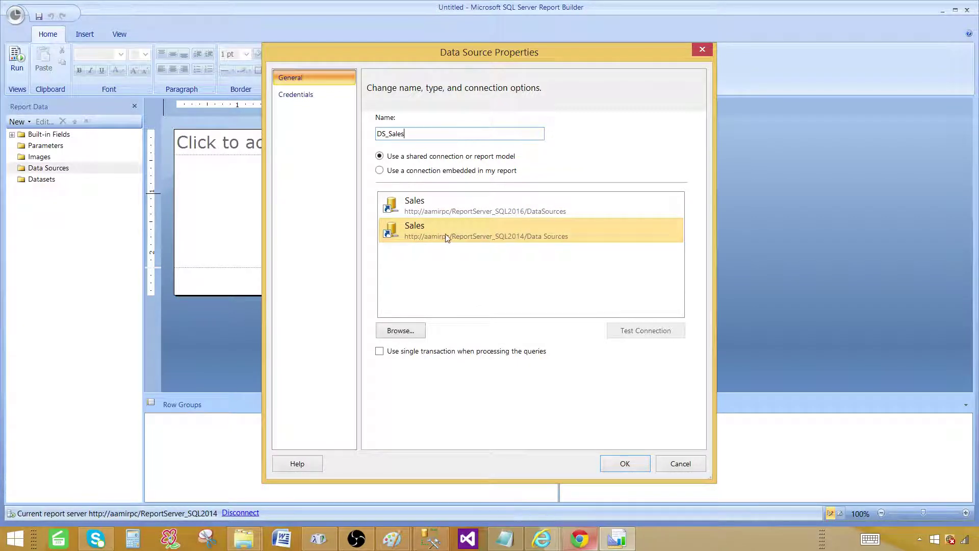
left_click(400, 331)
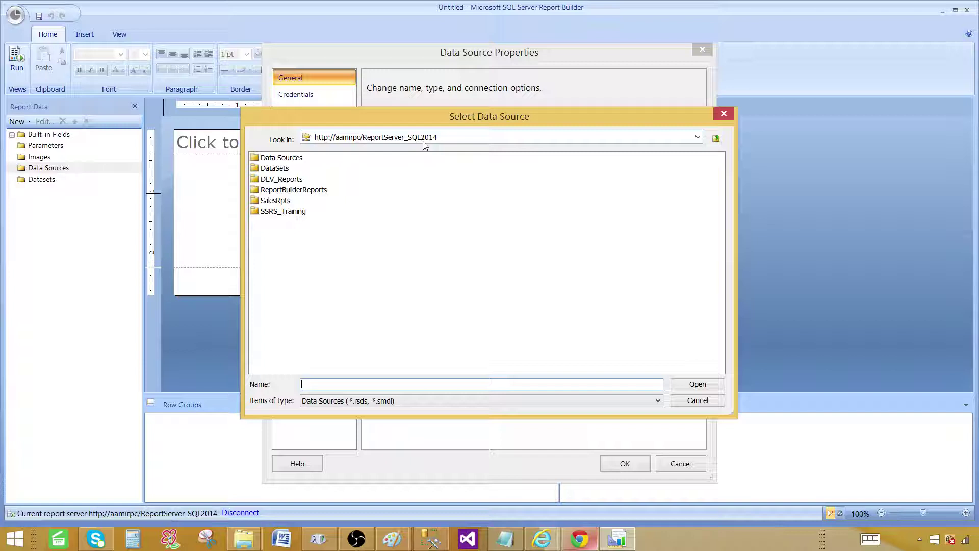
double_click(278, 159)
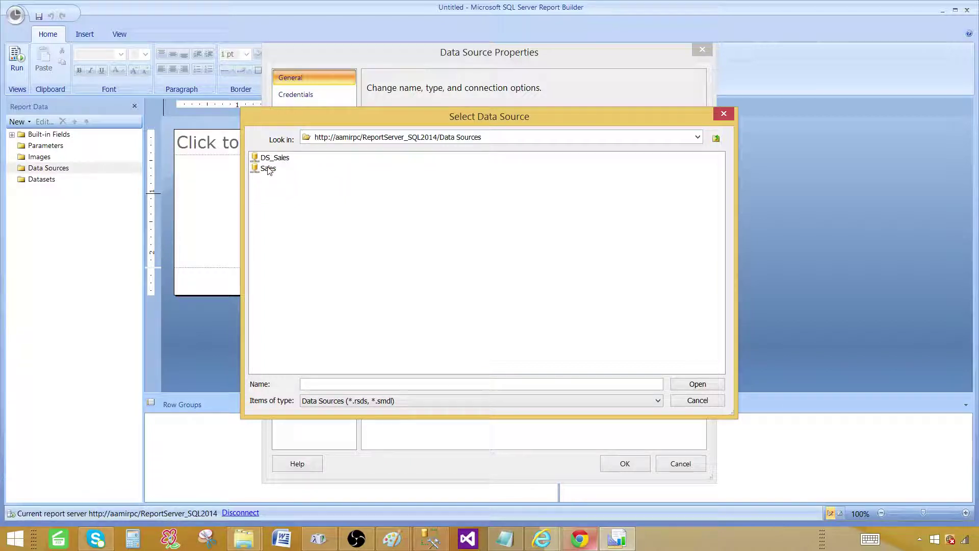
left_click(272, 160)
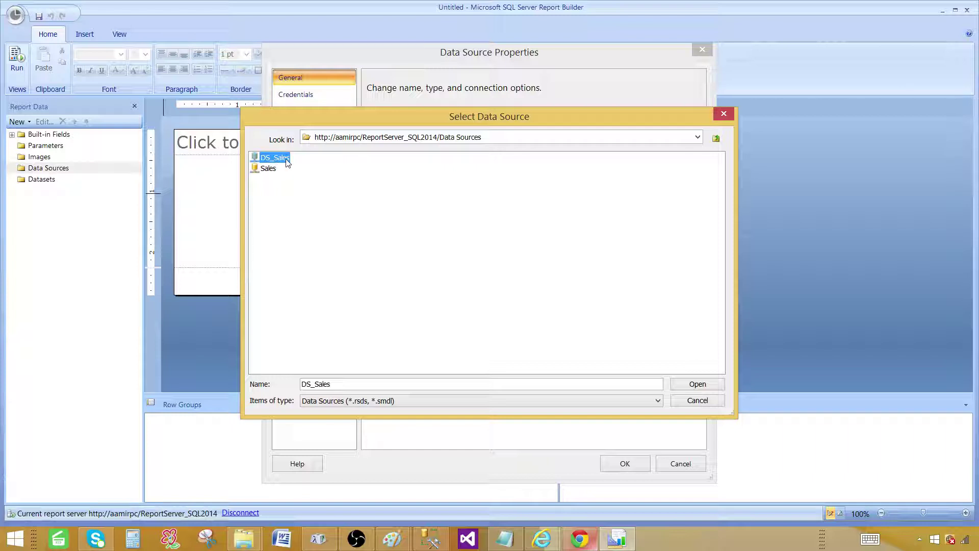
left_click(693, 384)
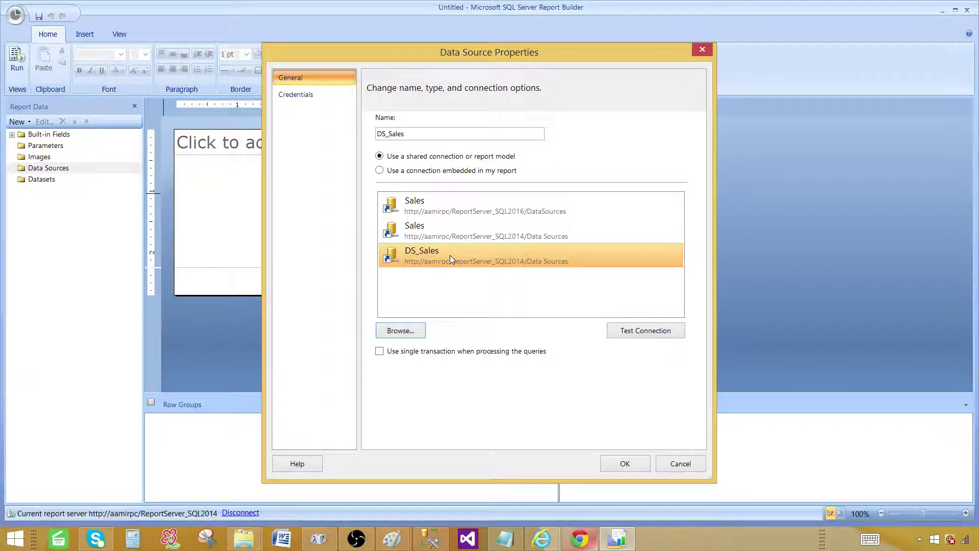
mouse_move(541, 538)
left_click(533, 503)
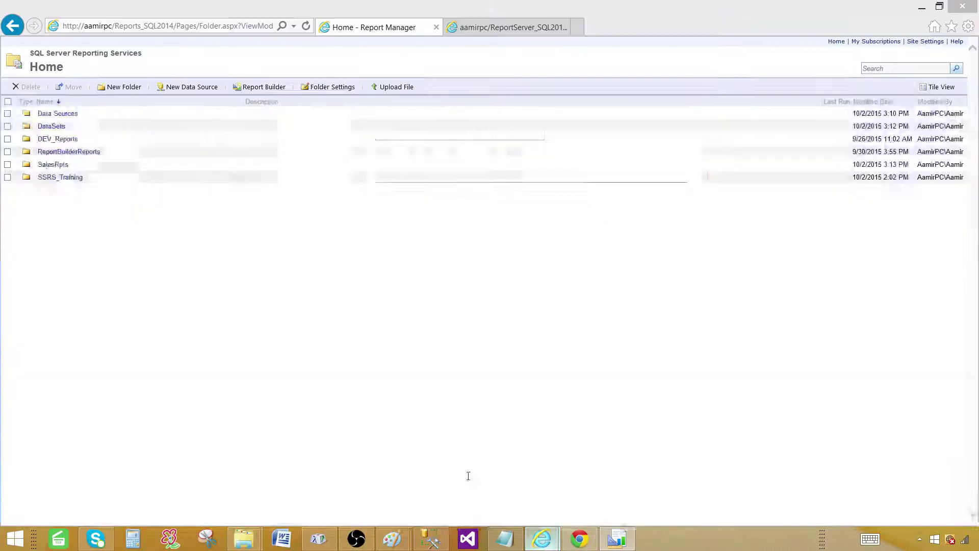
Verify in Report Manager that DSET_Sales uses the DS_Sales data source, then return Home.
left_click(60, 129)
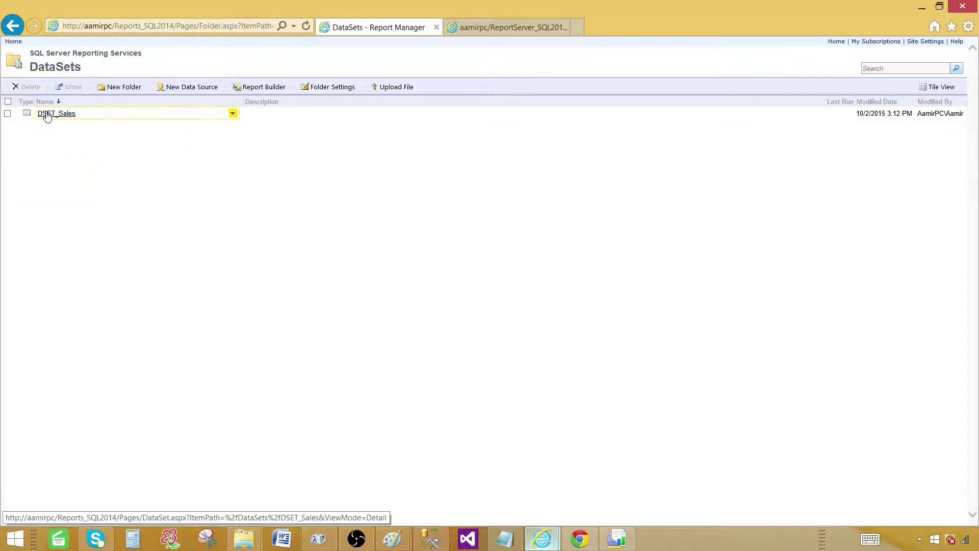
left_click(49, 117)
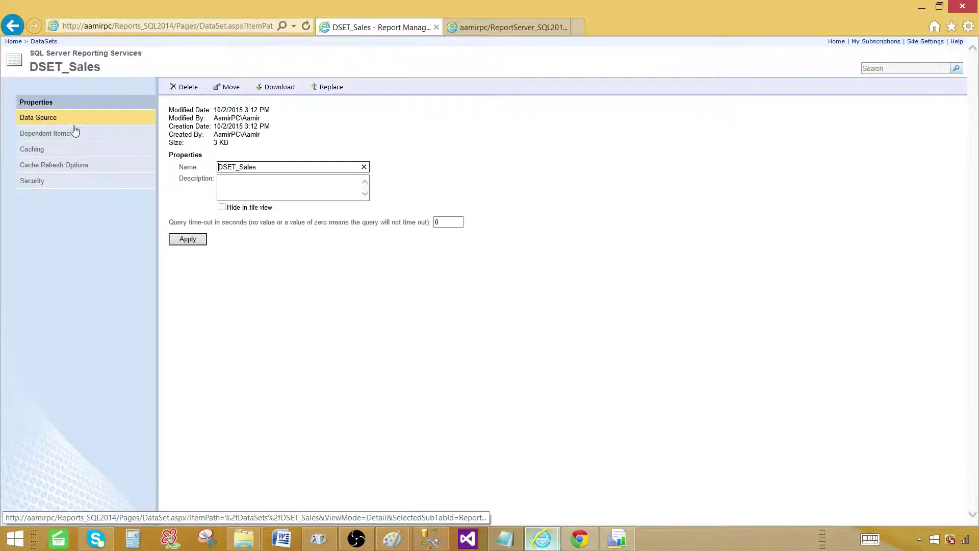
left_click(45, 119)
left_click_drag(226, 124, 256, 125)
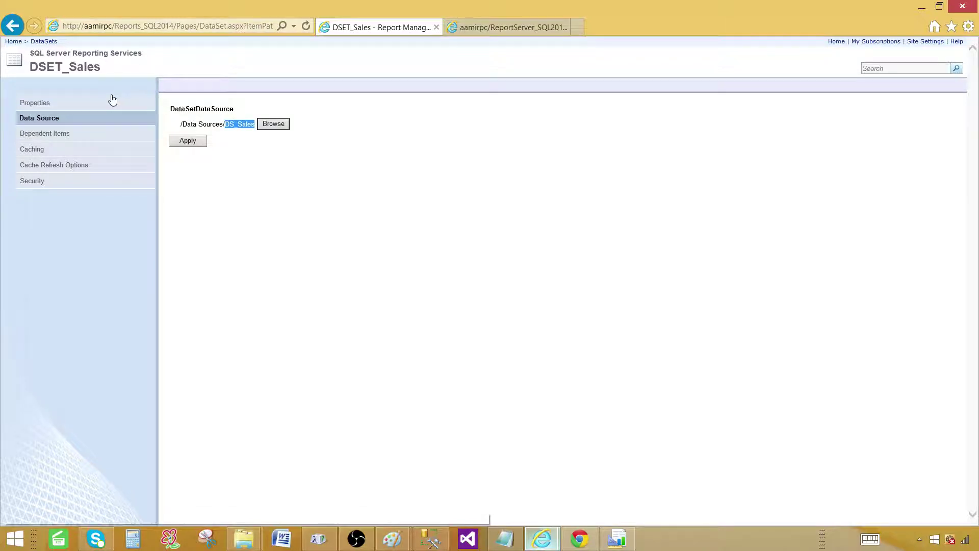
left_click(233, 127)
left_click_drag(225, 126, 254, 125)
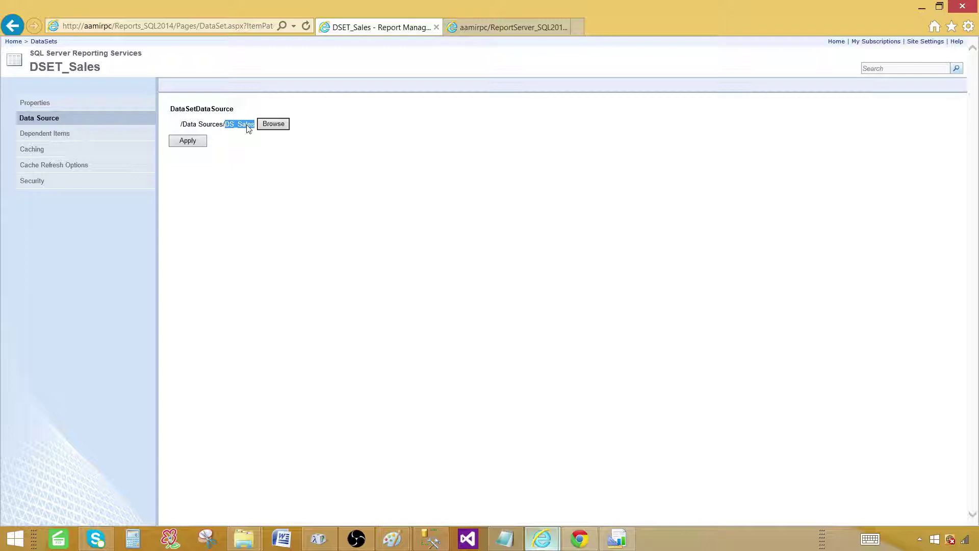
left_click(297, 187)
left_click(10, 46)
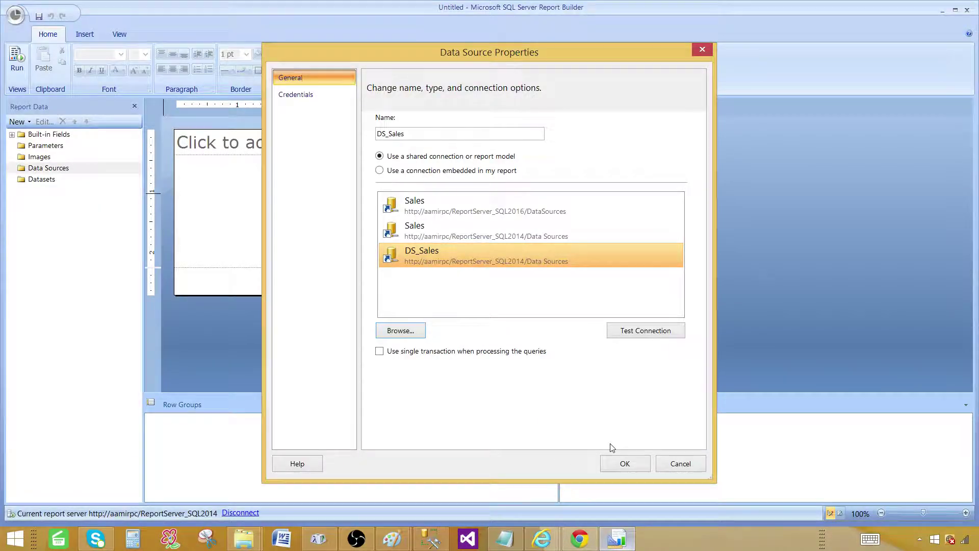
Confirm the DS_Sales data source and add a new dataset to the report.
left_click(622, 464)
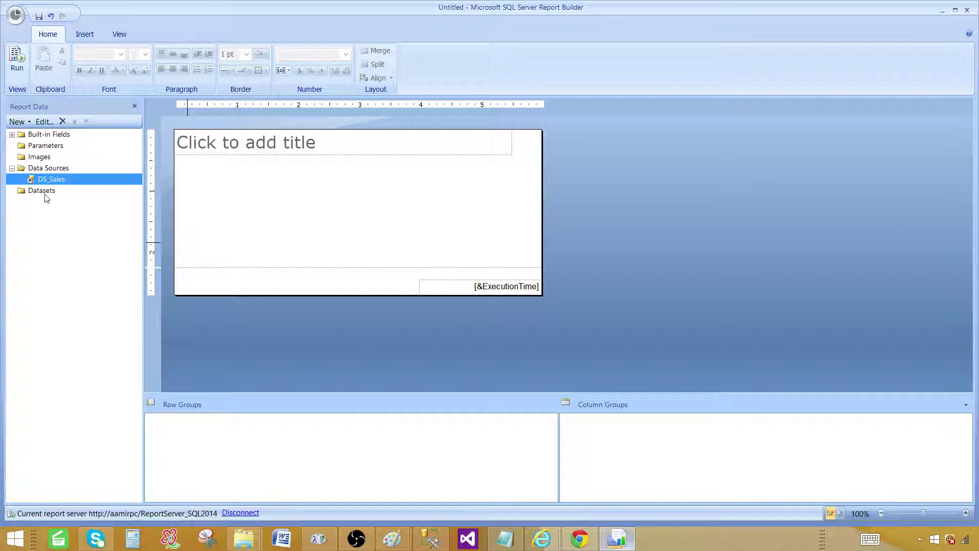
left_click(47, 192)
right_click(49, 193)
left_click(71, 200)
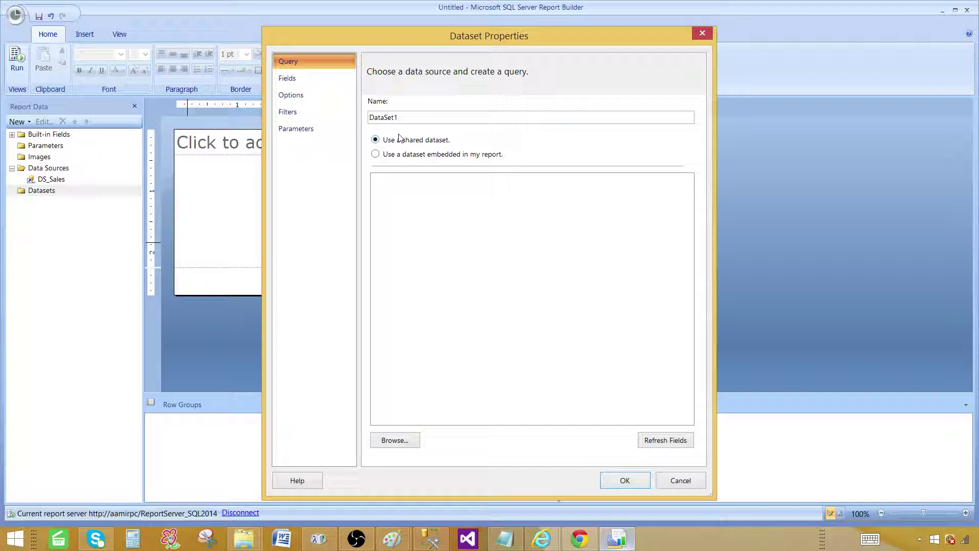
Name the dataset DSET_Sales and set it to use a shared dataset from the server.
double_click(387, 117)
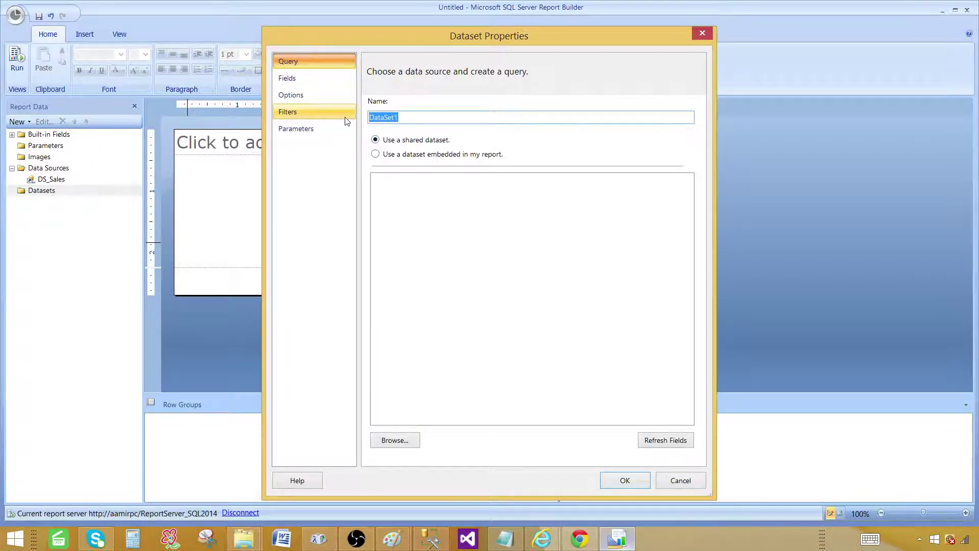
type("DSET_Sales")
left_click(427, 154)
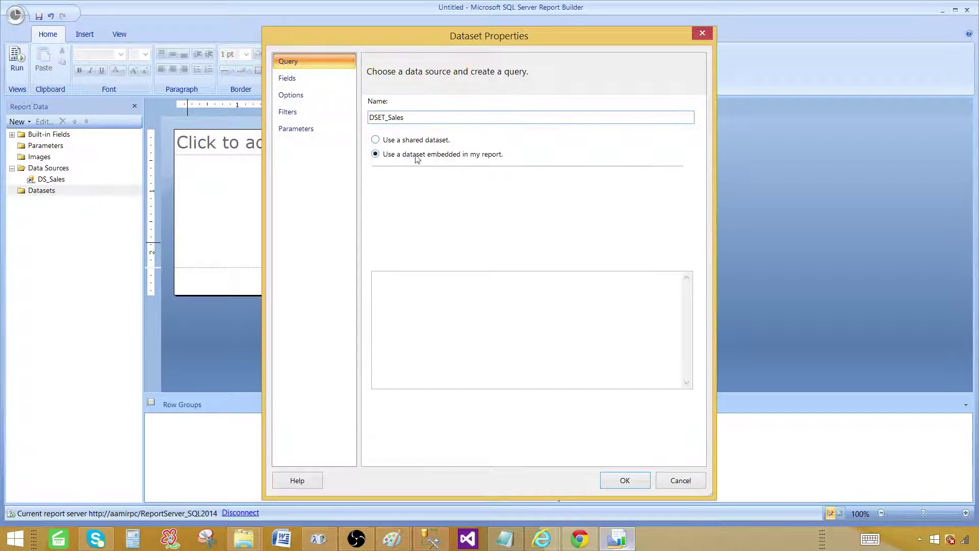
left_click(394, 142)
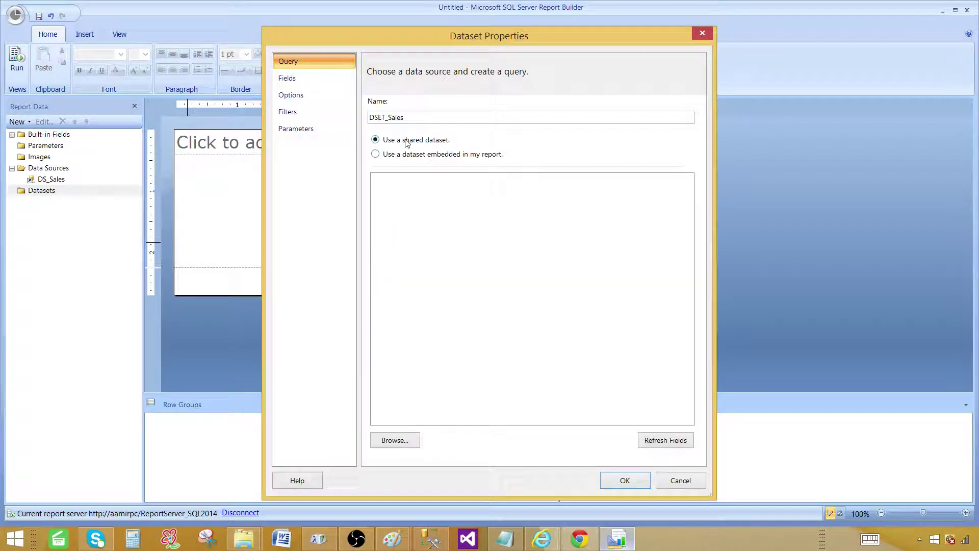
left_click(402, 441)
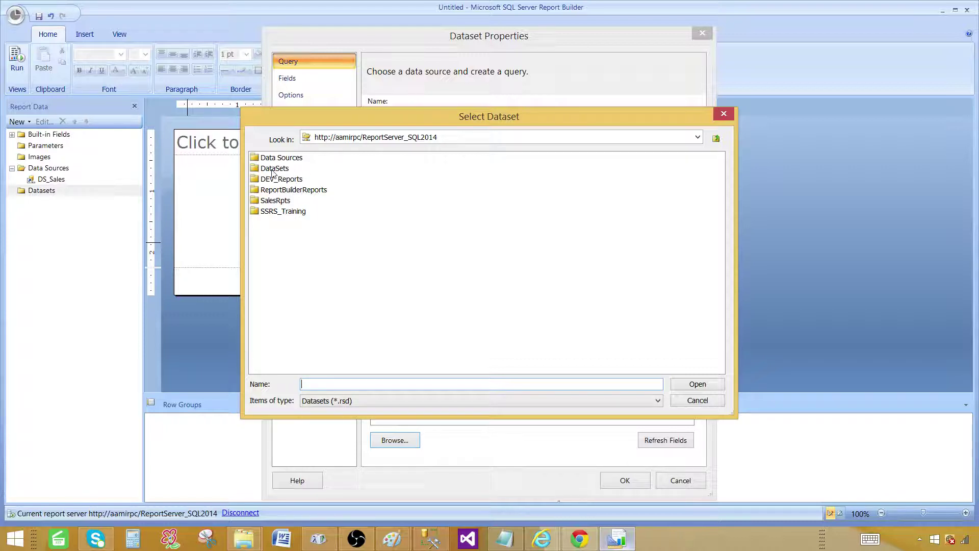
Choose DSET_Sales from the server's DataSets folder and review its fields, options, filters and parameters.
double_click(276, 169)
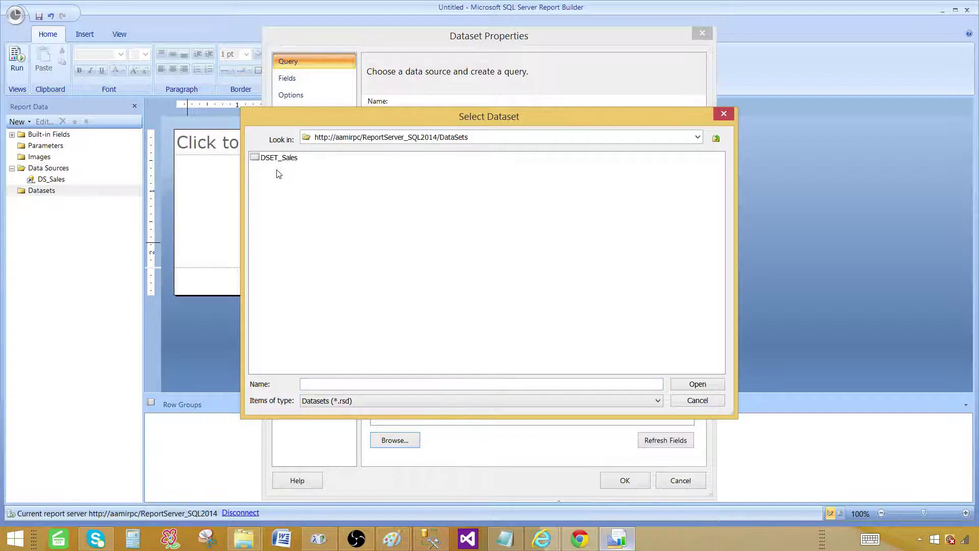
left_click(284, 160)
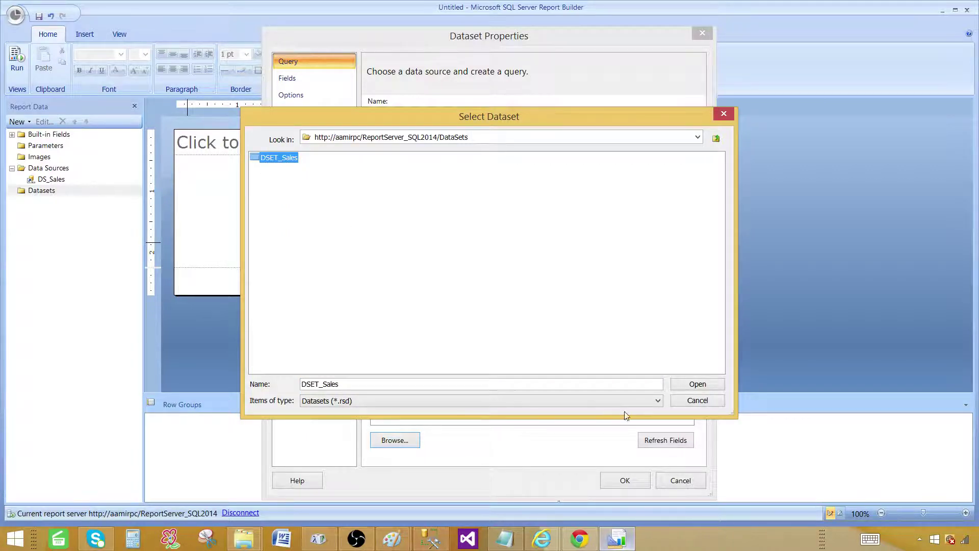
left_click(688, 385)
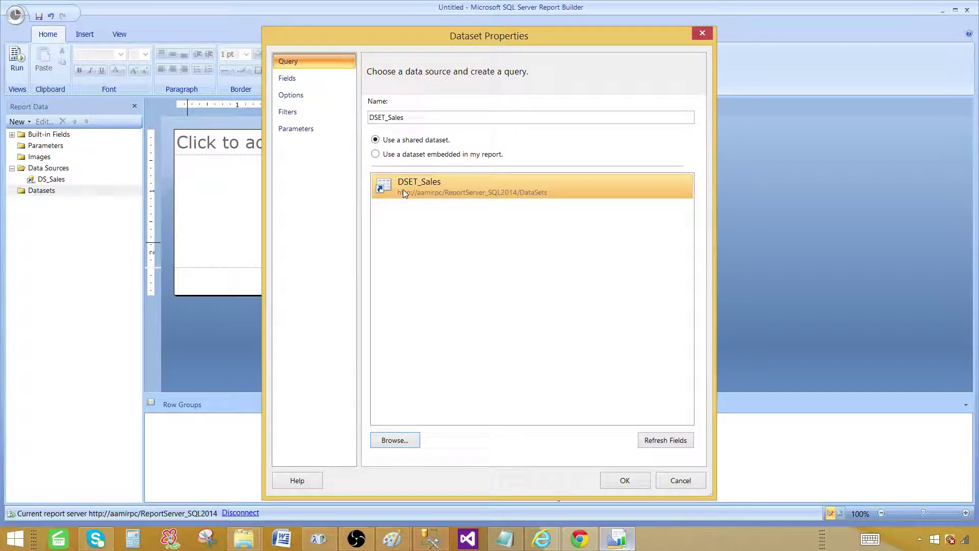
left_click(310, 79)
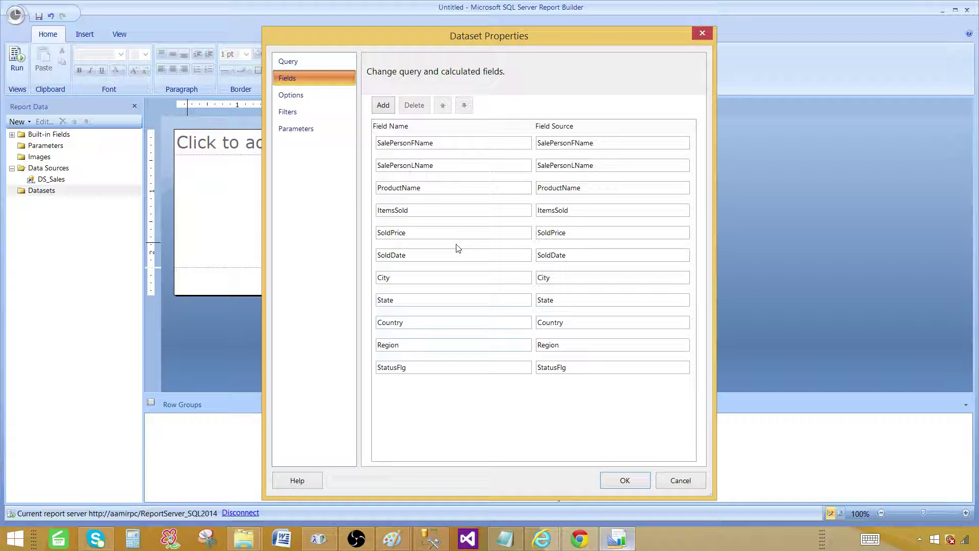
left_click(289, 98)
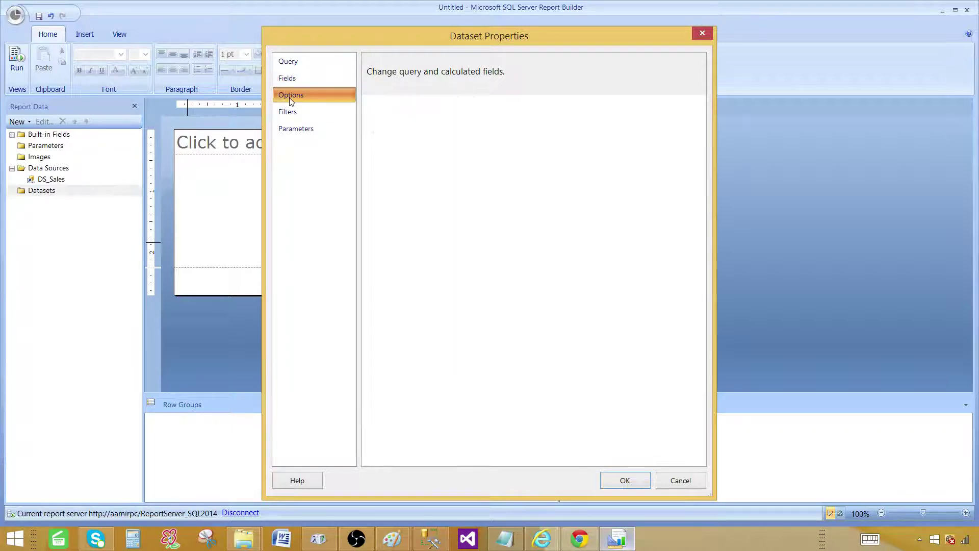
left_click(334, 112)
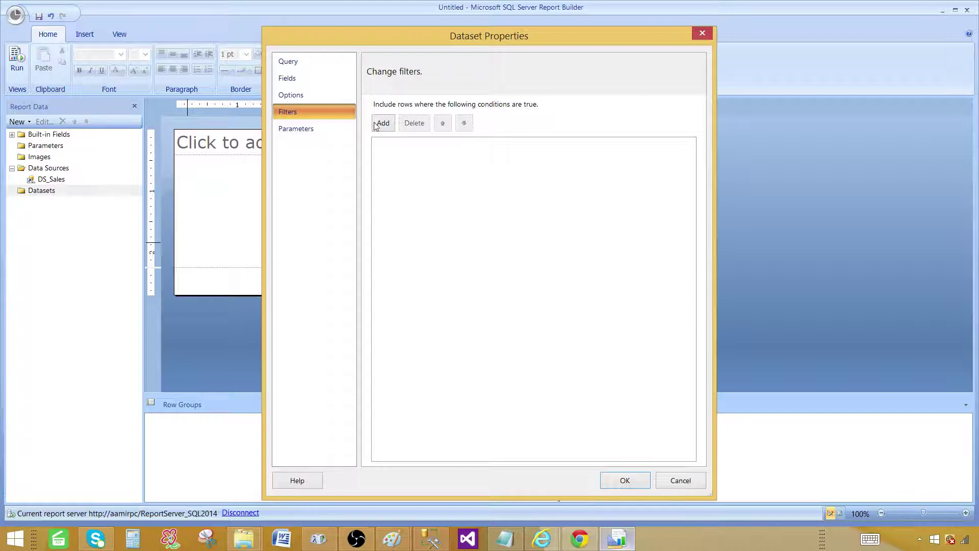
left_click(288, 129)
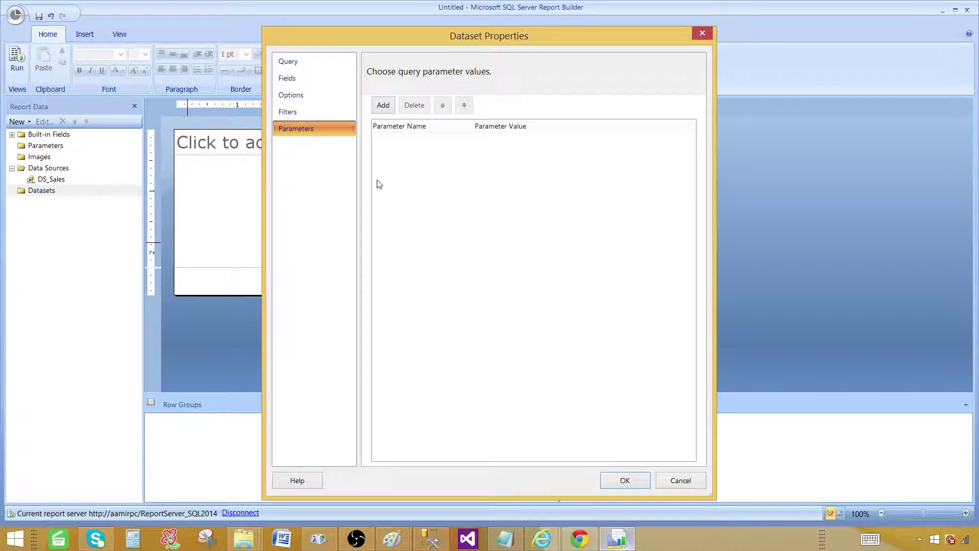
left_click(292, 62)
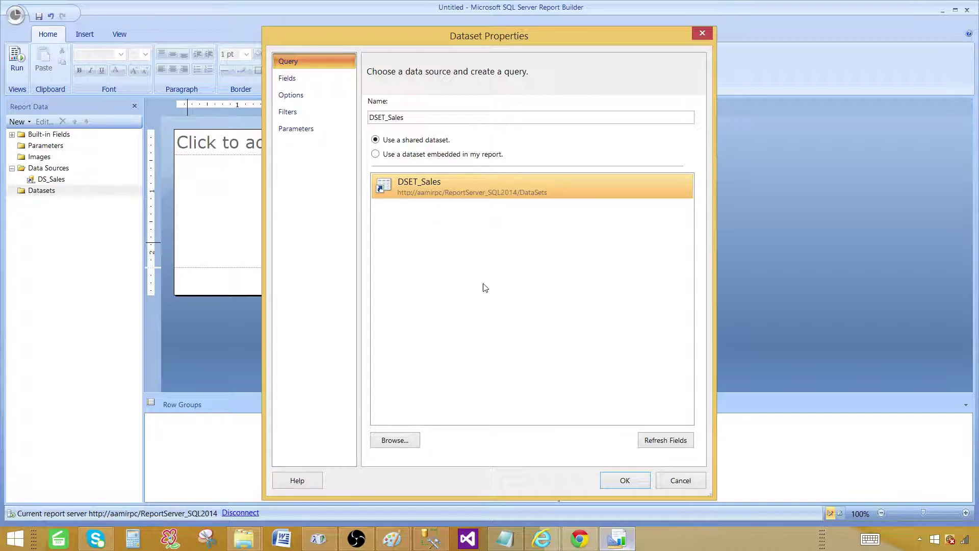
Confirm the dataset settings and enter 'Sale Report' as the report title.
left_click(607, 482)
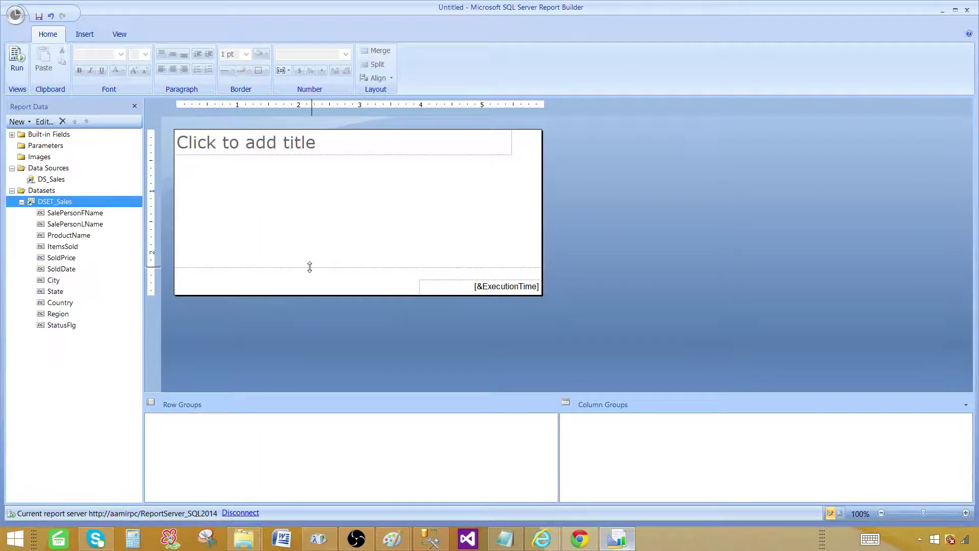
left_click(322, 144)
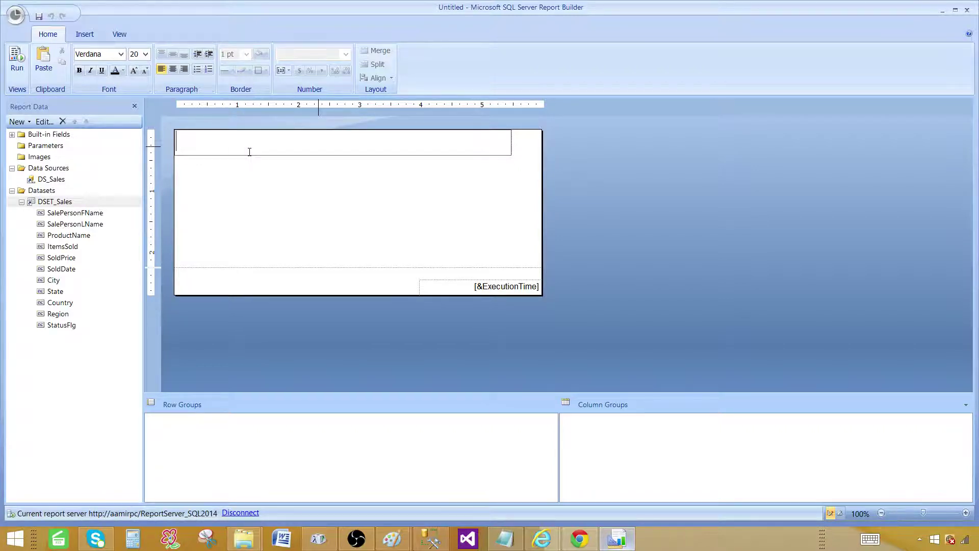
type("Sale Report")
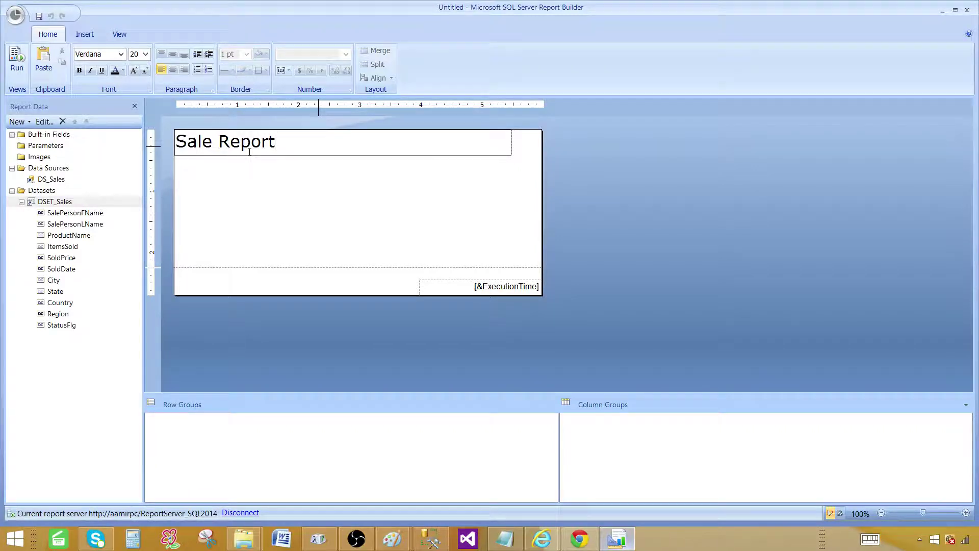
left_click(260, 190)
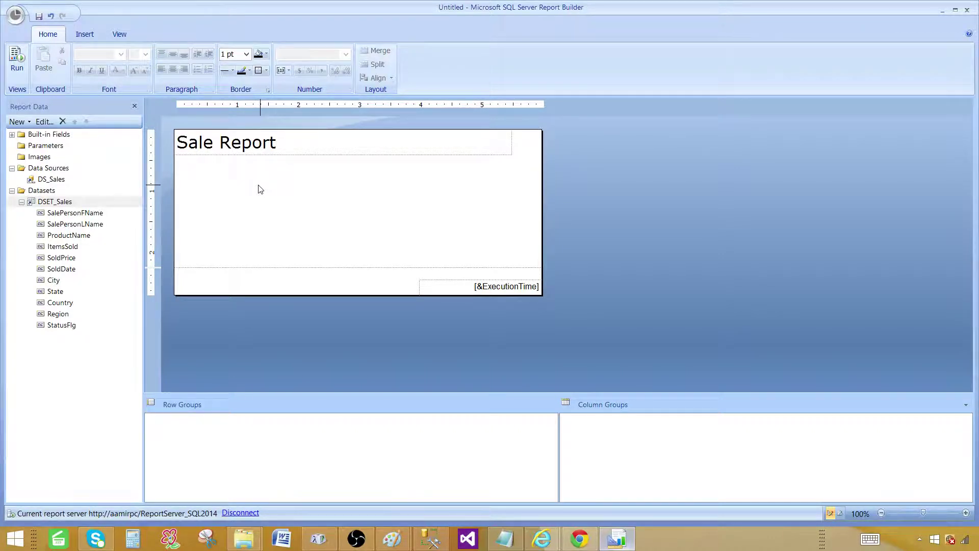
left_click(84, 35)
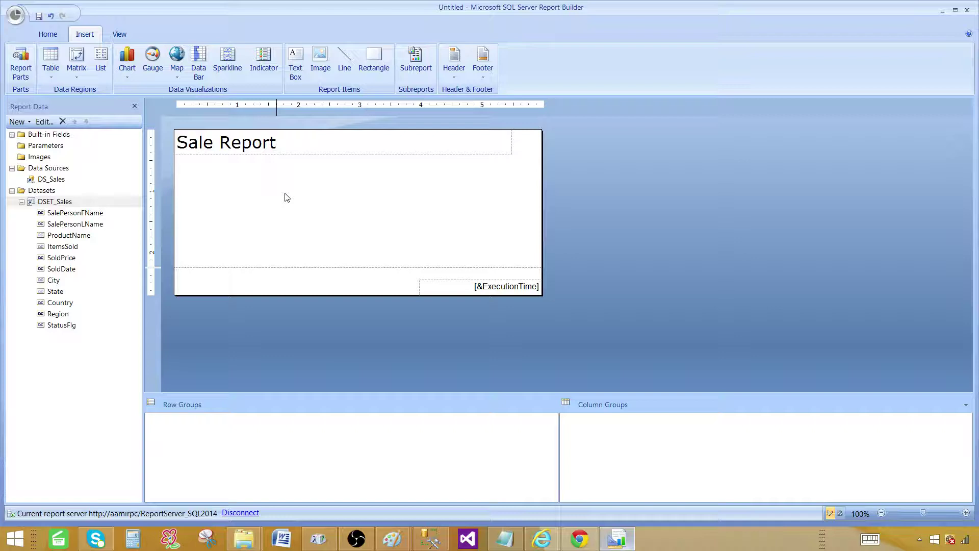
Insert a table with SalePersonFName, SalePersonLName, ProductName and Country columns.
right_click(256, 182)
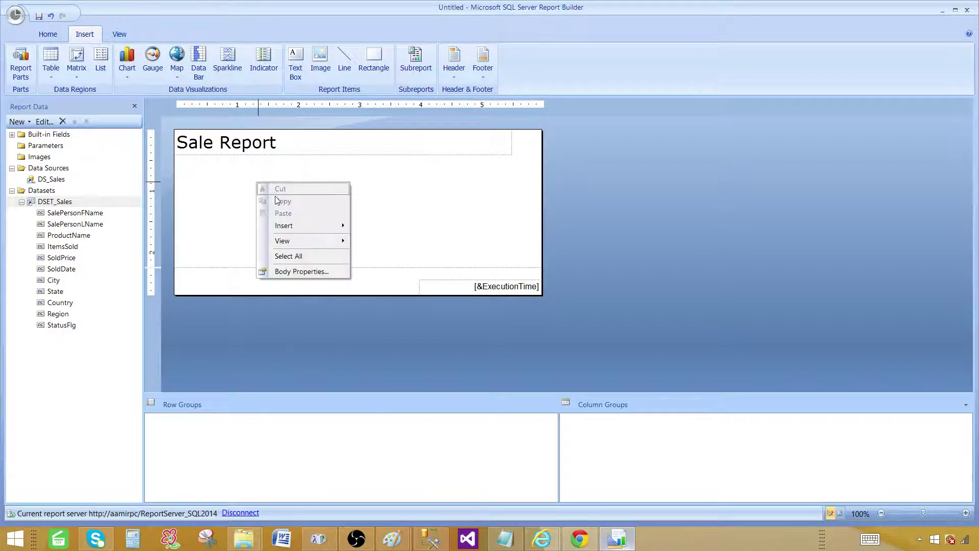
mouse_move(294, 226)
left_click(382, 252)
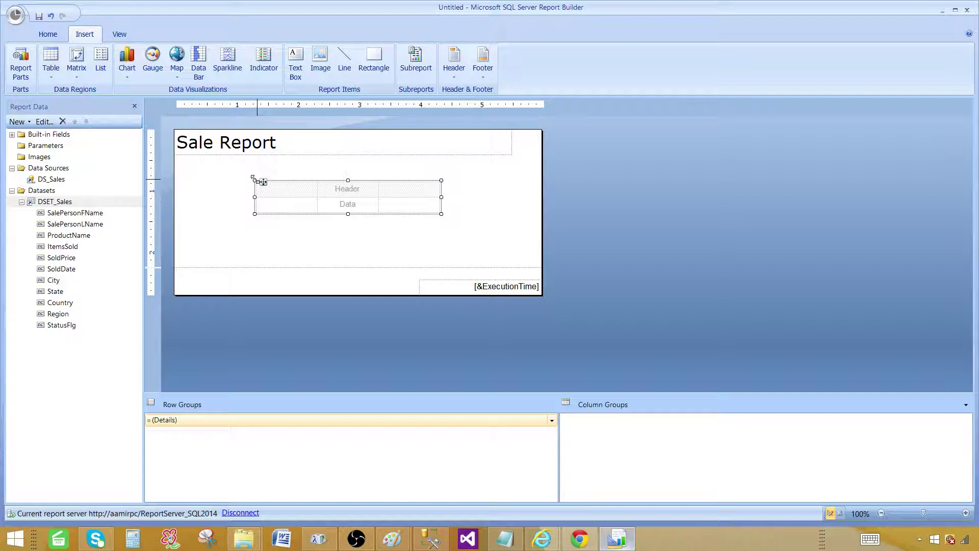
left_click_drag(258, 182, 190, 164)
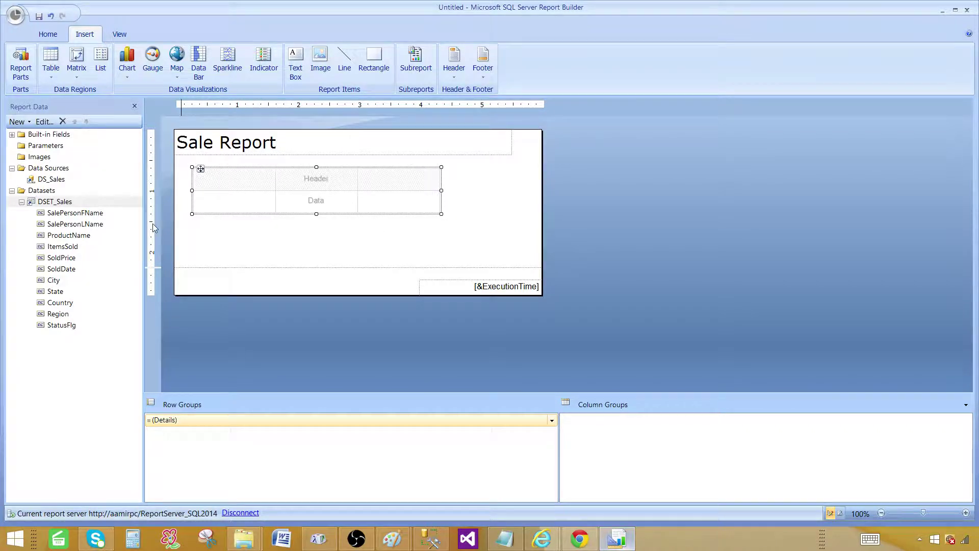
left_click(311, 227)
left_click(79, 213)
left_click_drag(79, 213, 234, 200)
left_click(60, 224)
left_click_drag(60, 226, 357, 207)
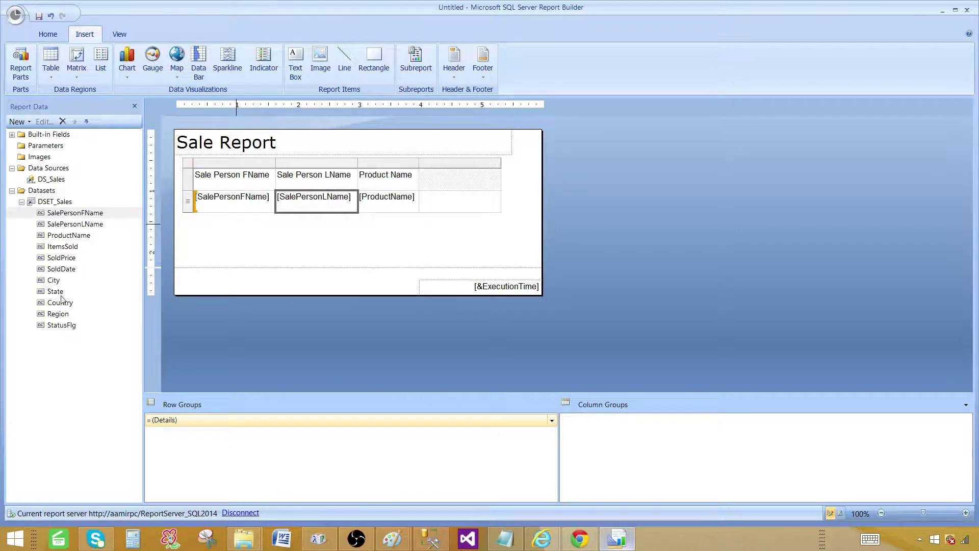
left_click_drag(61, 302, 416, 205)
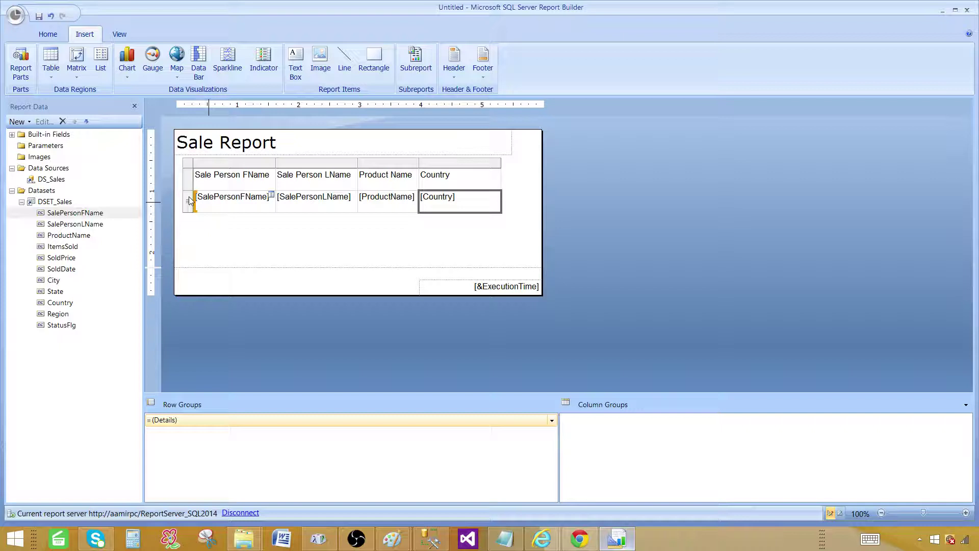
Make the header row bold with a light yellow fill and shorten it.
left_click(187, 178)
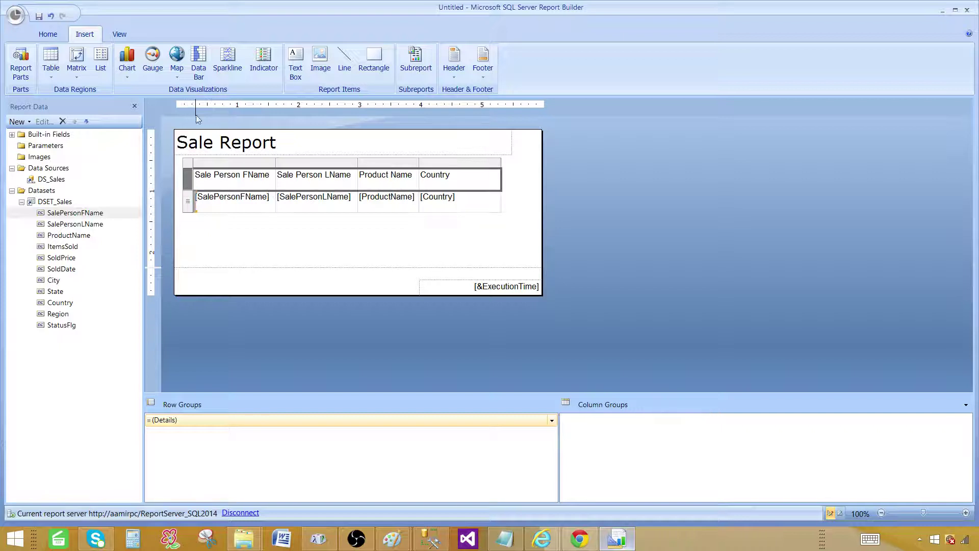
left_click(49, 35)
left_click(79, 70)
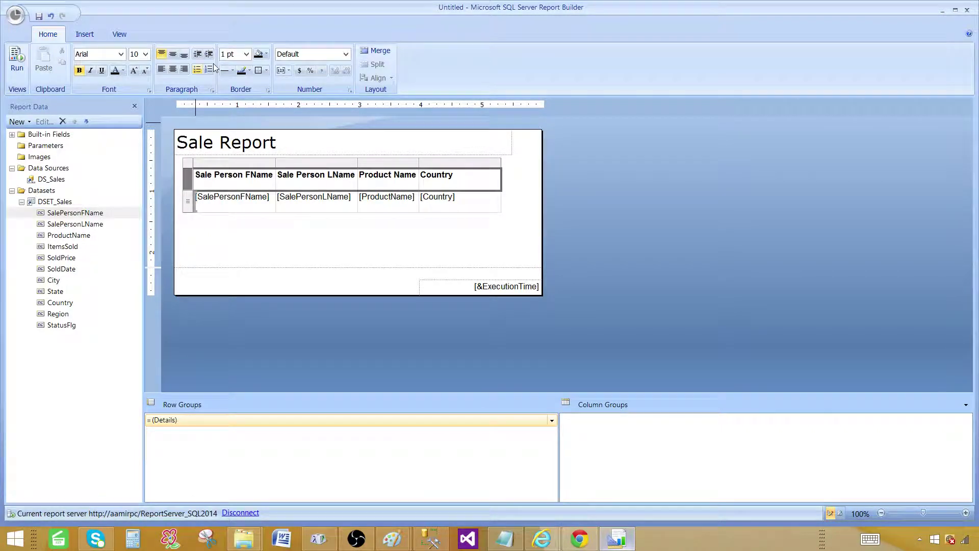
left_click(266, 54)
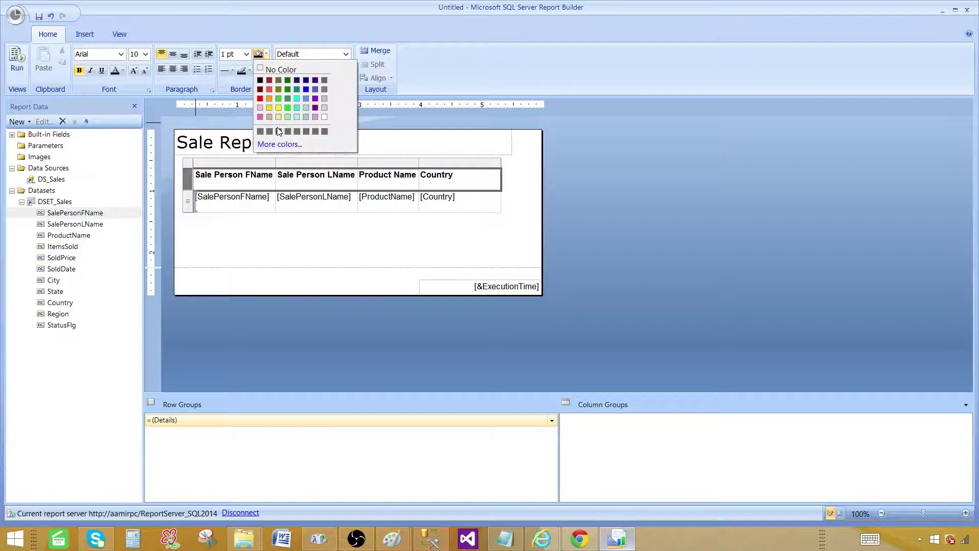
left_click(279, 117)
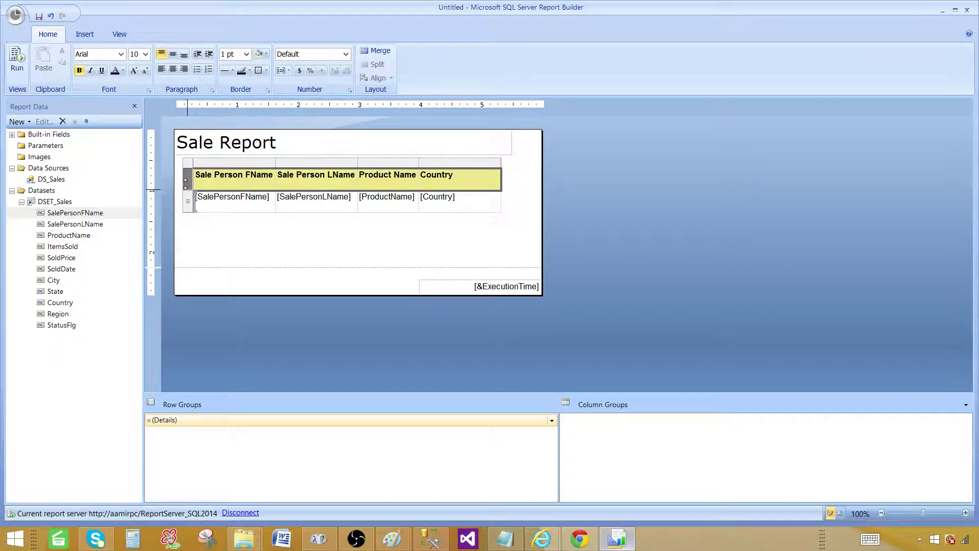
left_click_drag(186, 190, 185, 179)
Return to design view and make the table's detail row shorter.
left_click(235, 210)
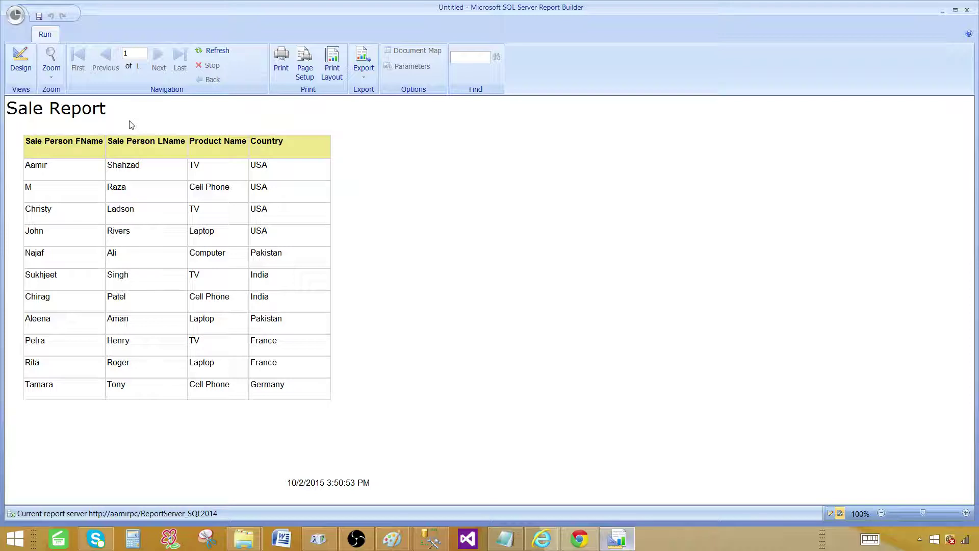
left_click(20, 59)
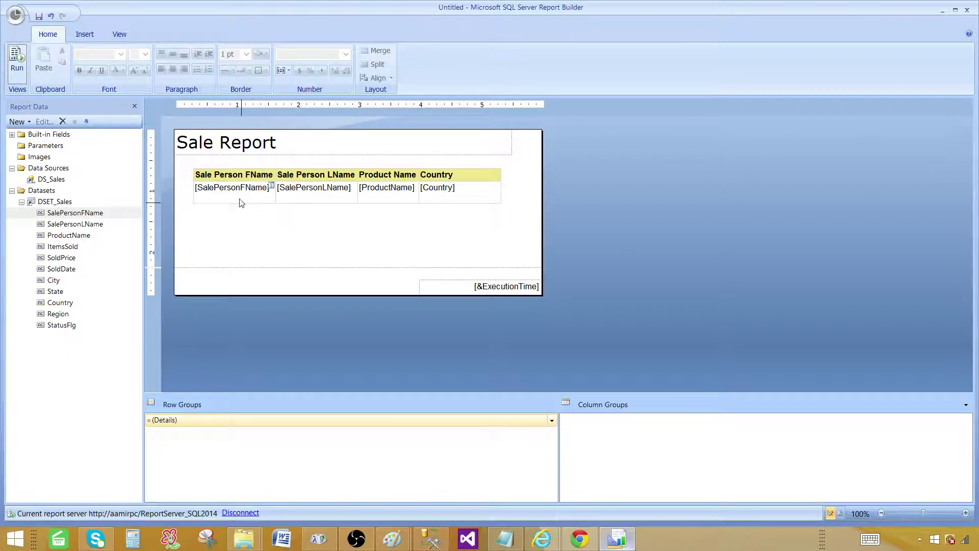
left_click(240, 198)
left_click_drag(184, 201, 184, 195)
left_click(218, 217)
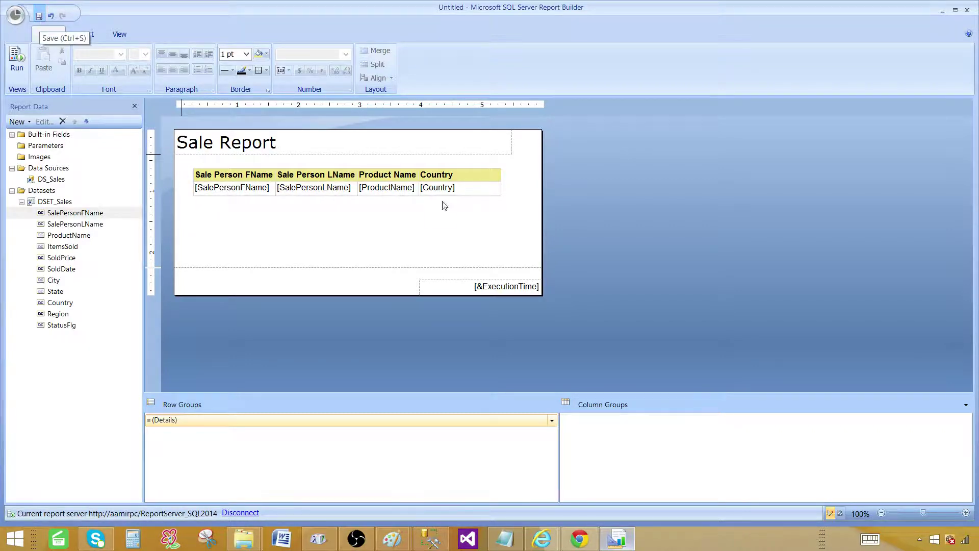
Save the report as SharedDS_Sale in the SalesRpts folder on ReportServer_SQL2014.
key("ctrl+s")
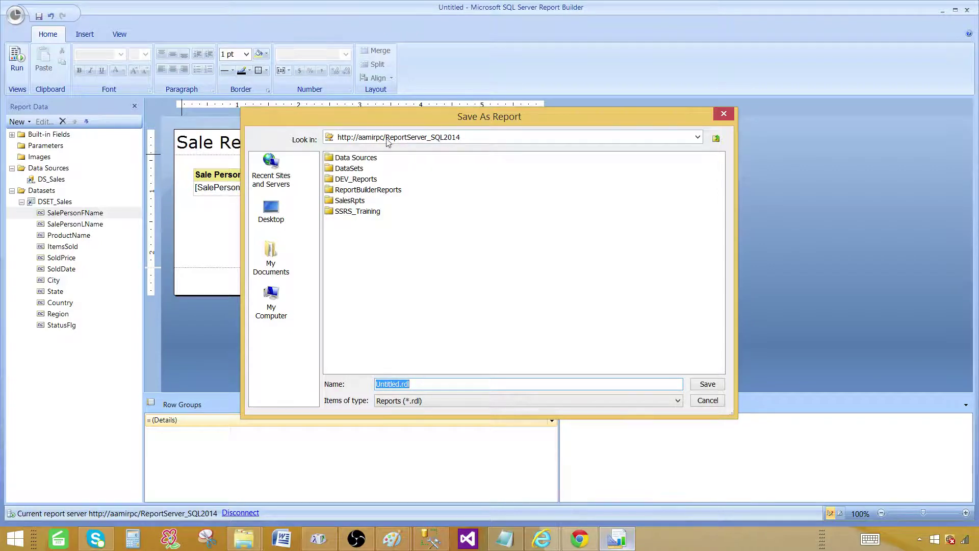
left_click(271, 179)
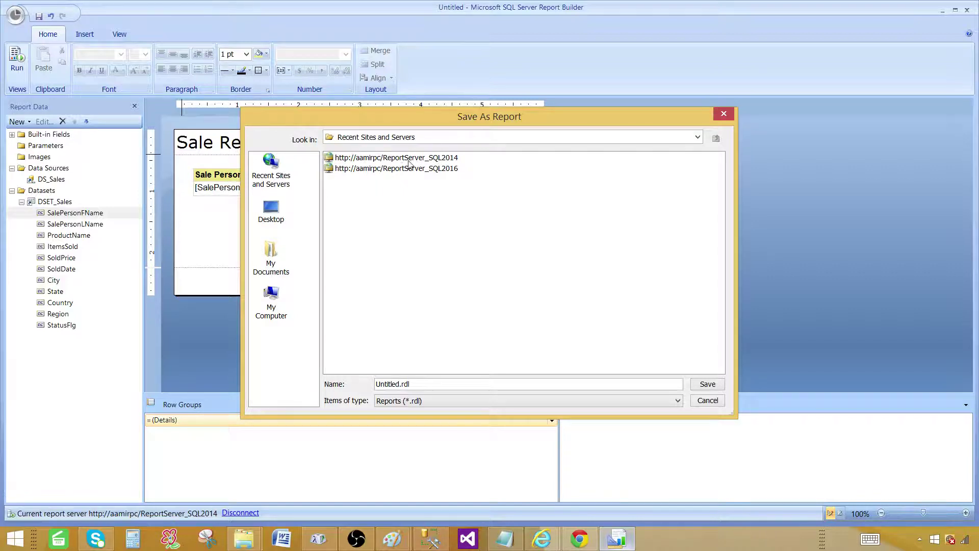
double_click(446, 158)
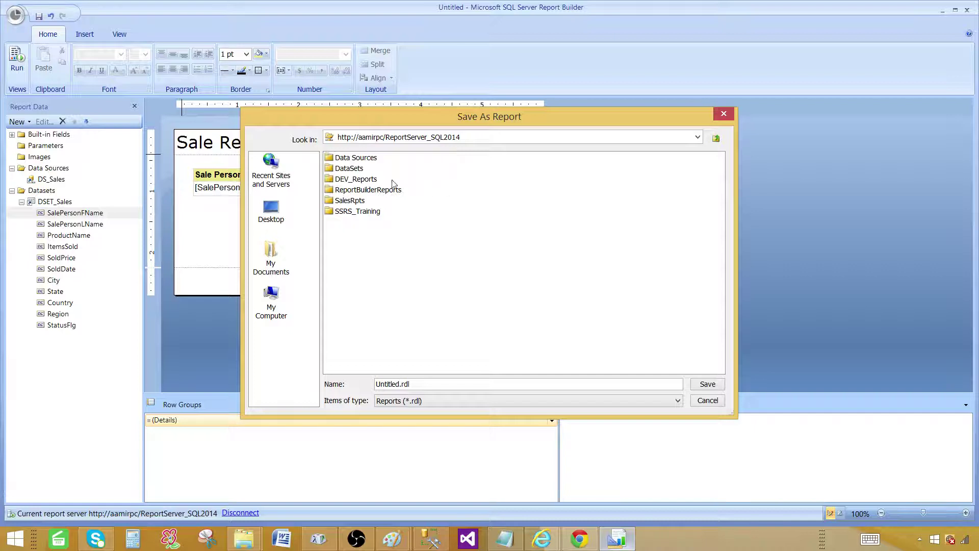
left_click(361, 170)
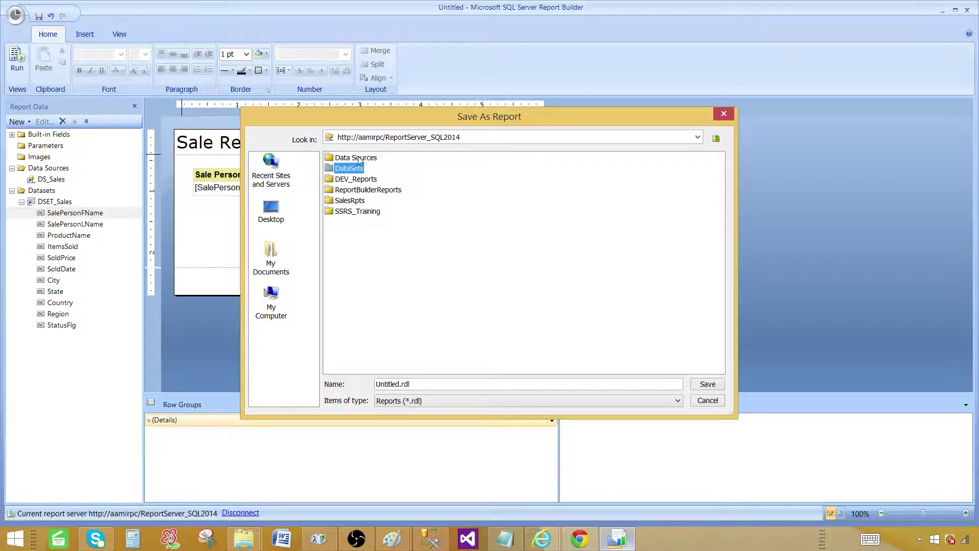
left_click(359, 159)
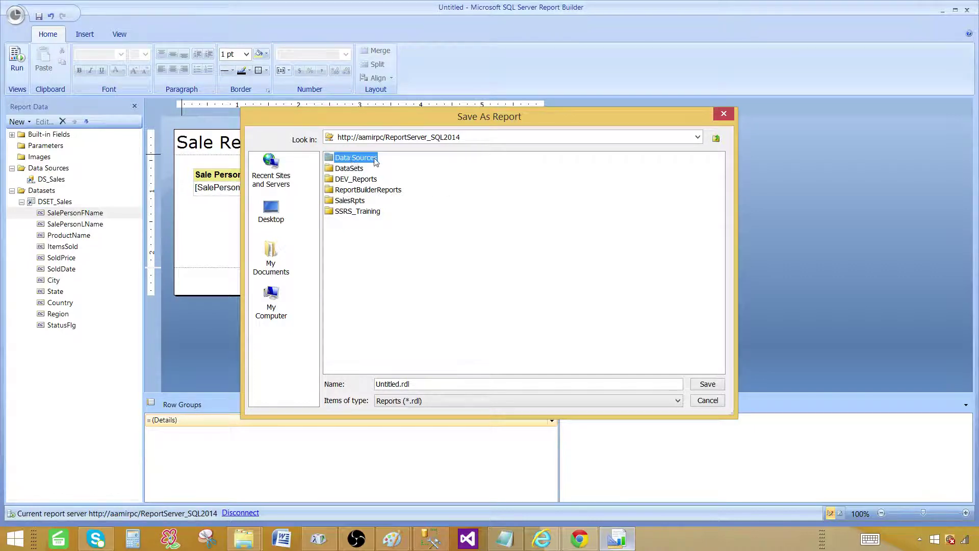
left_click(361, 231)
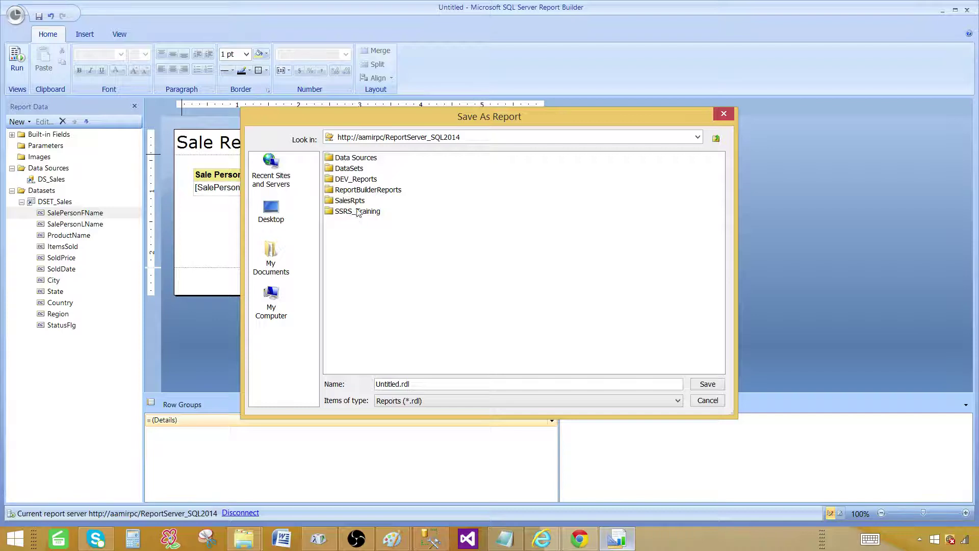
double_click(355, 201)
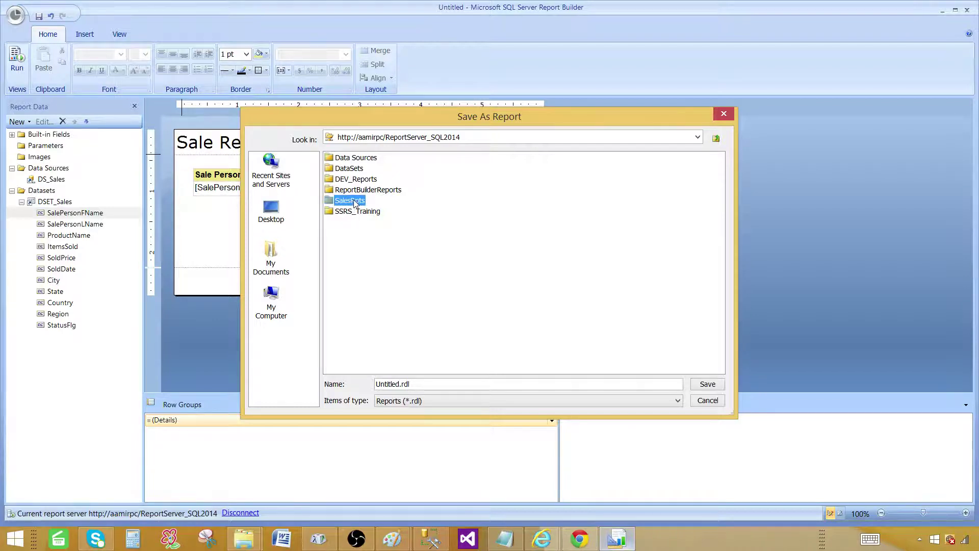
double_click(398, 384)
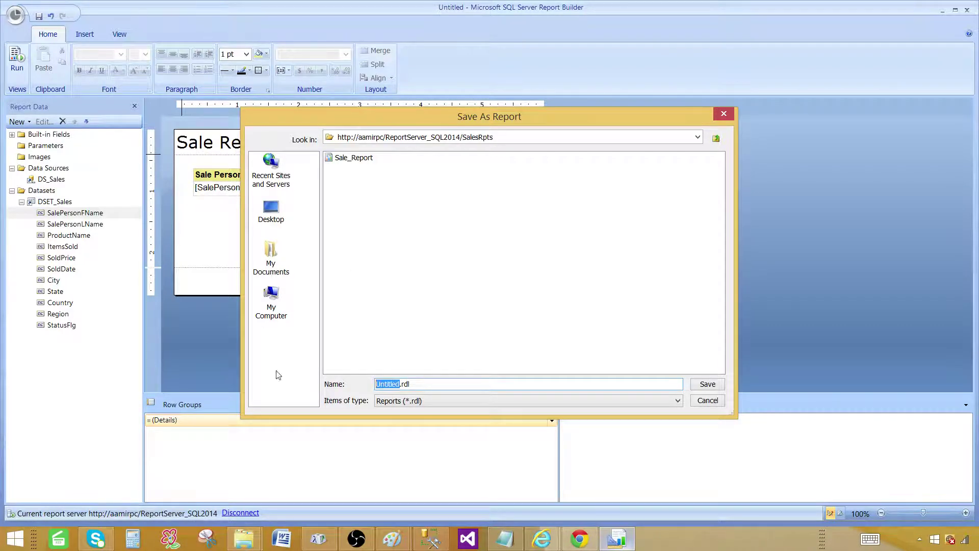
type("SharedDS_Sale")
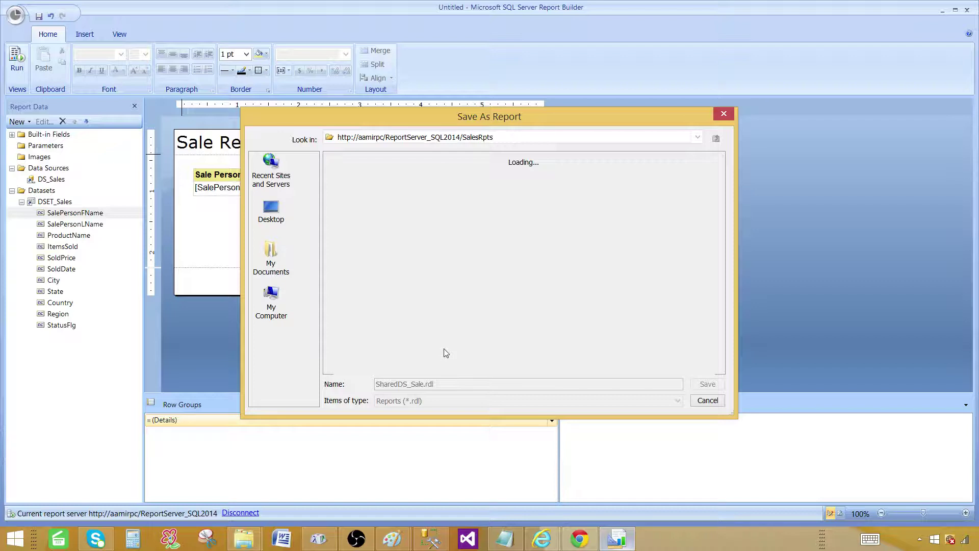
Refresh the Report Manager home listing and open the SalesRpts folder.
left_click(541, 538)
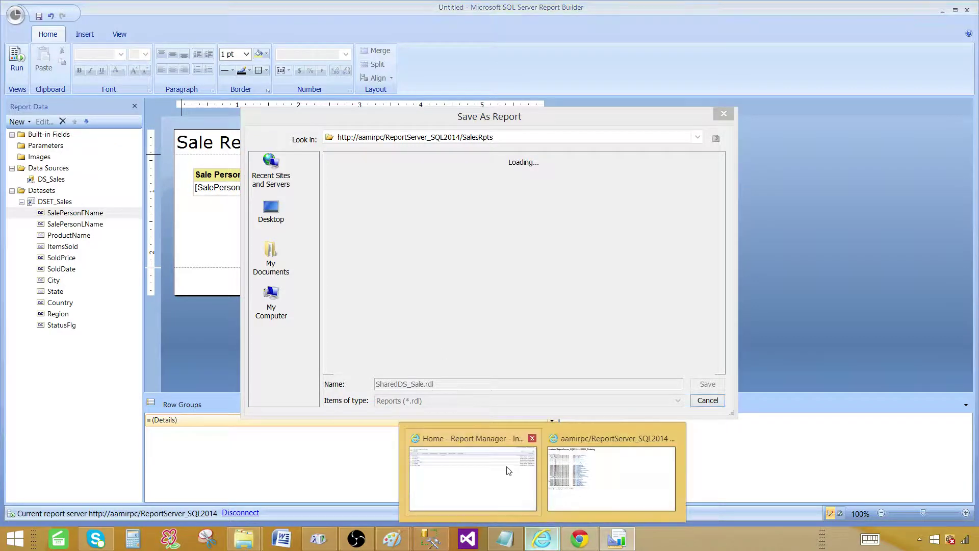
left_click(509, 481)
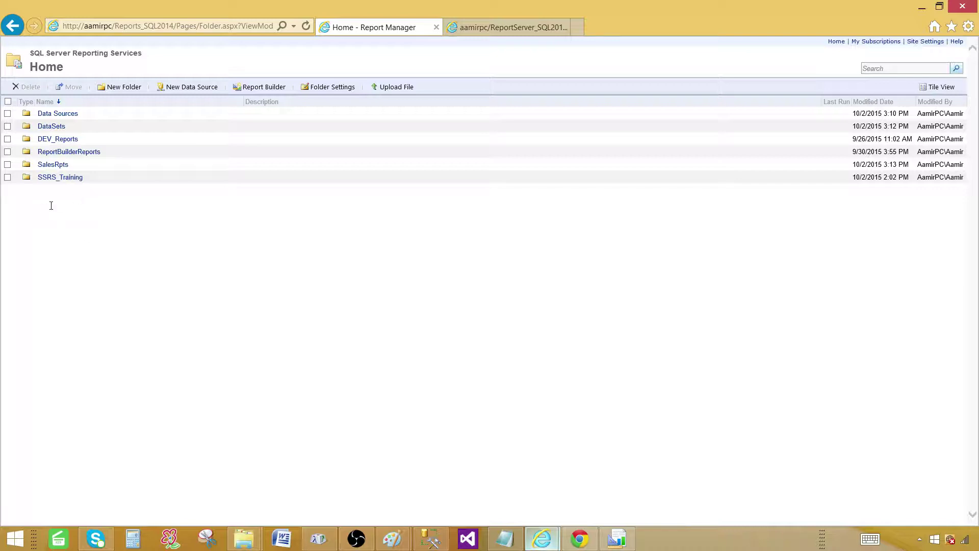
left_click(626, 544)
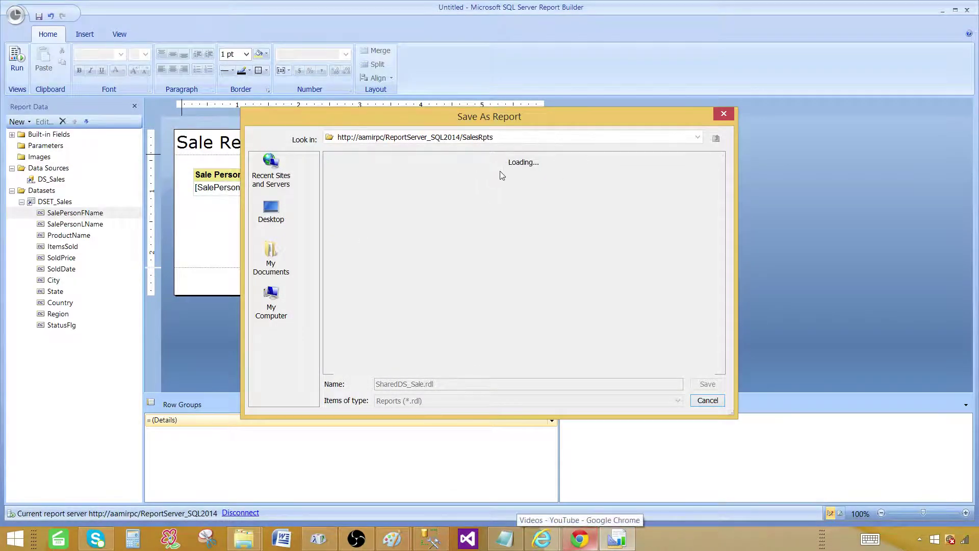
left_click(542, 539)
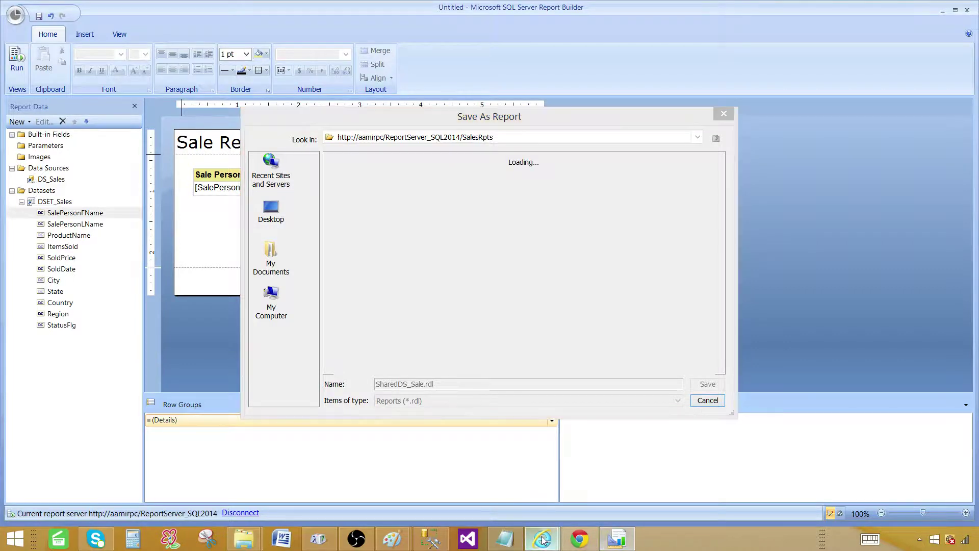
left_click(506, 495)
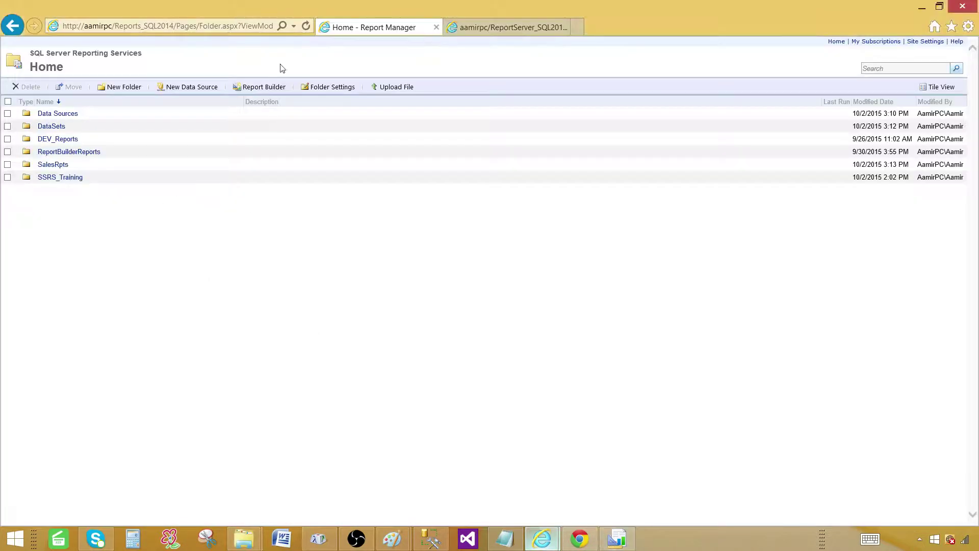
left_click(306, 26)
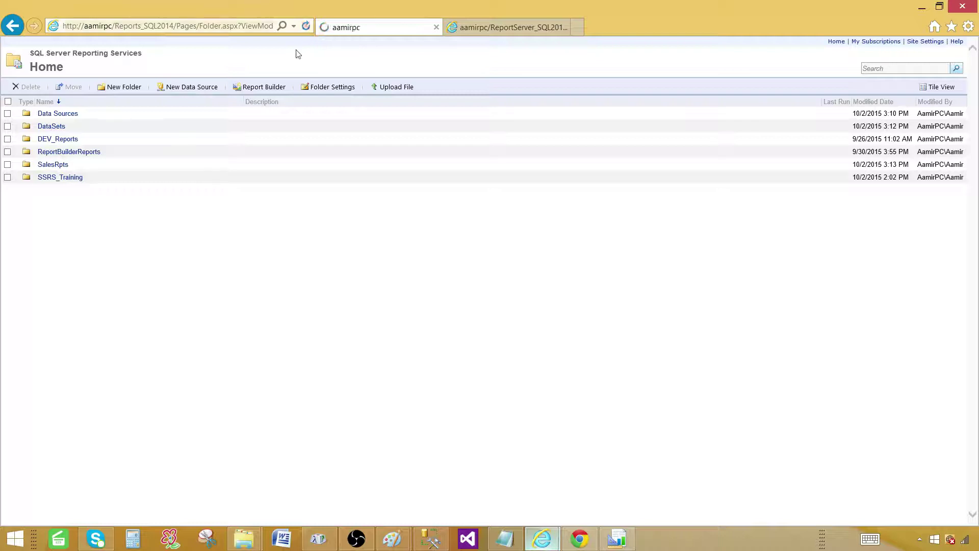
left_click(59, 165)
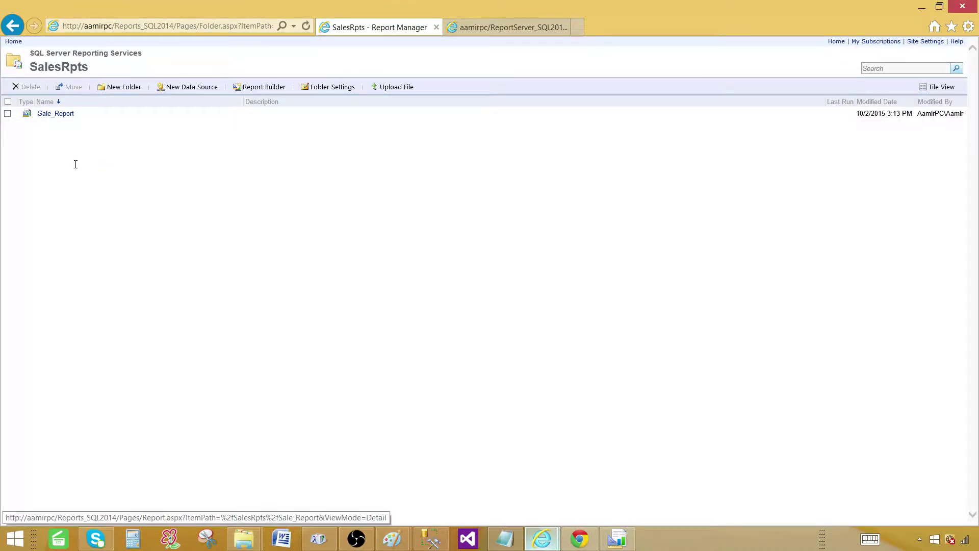
Briefly check Report Builder, then bring the SalesRpts folder page back to front.
left_click(619, 539)
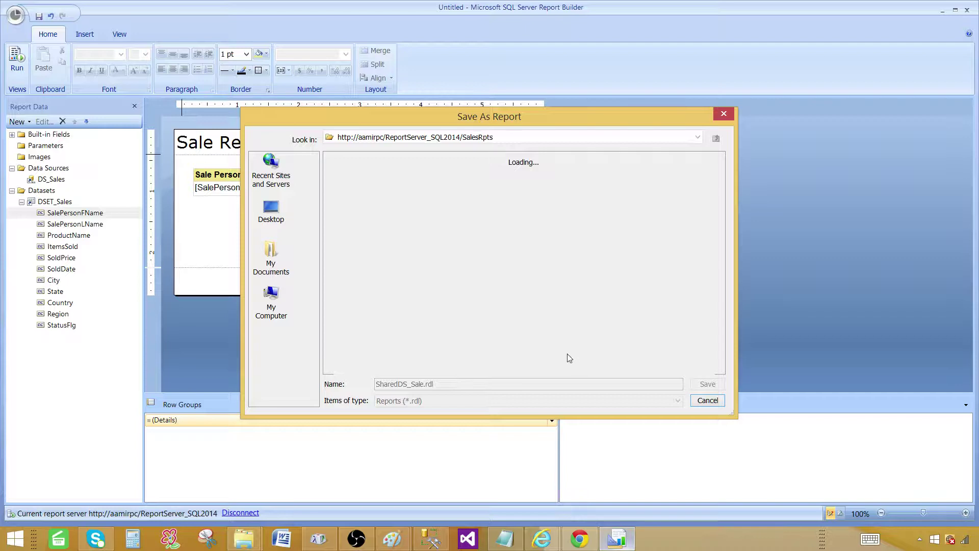
mouse_move(531, 530)
left_click(511, 486)
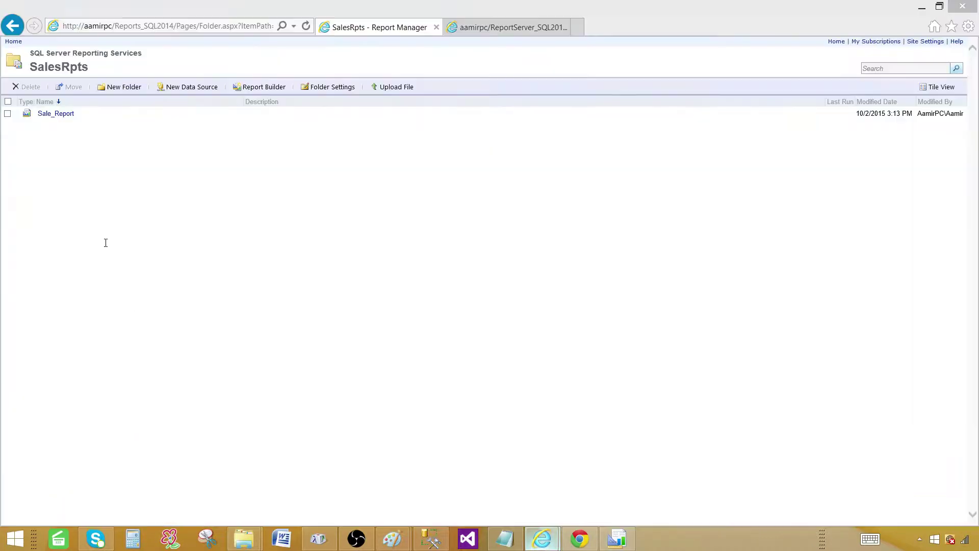
mouse_move(54, 113)
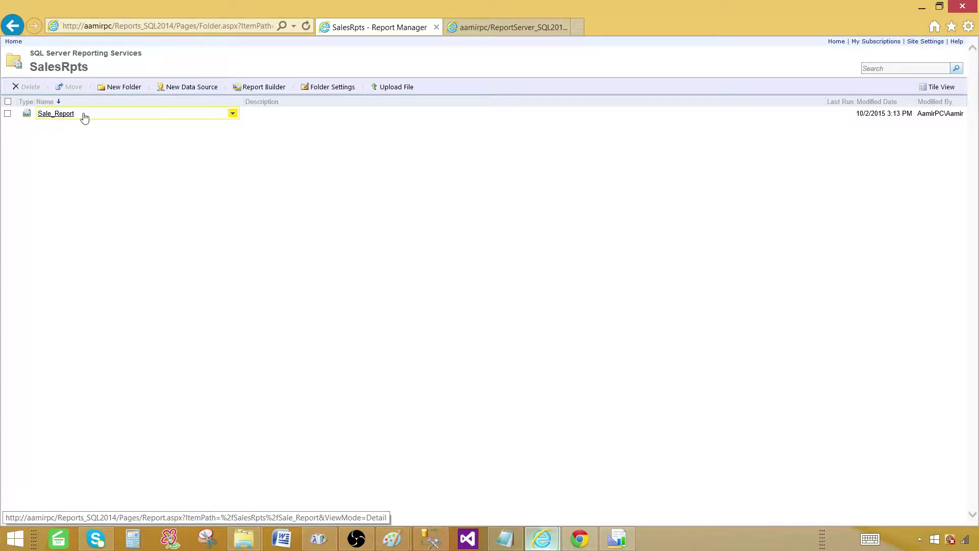
Inspect Sale_Report's properties and the shared dataset it uses.
left_click(232, 114)
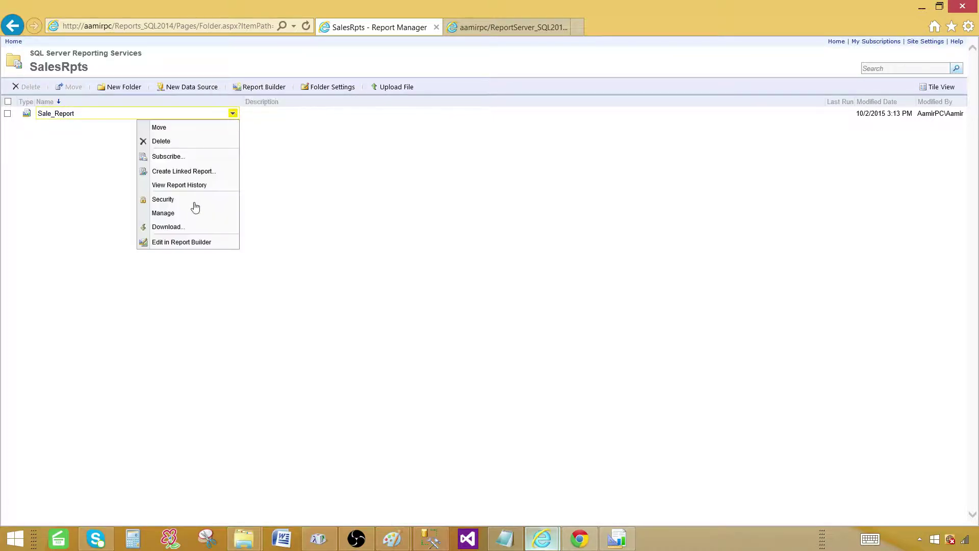
left_click(178, 213)
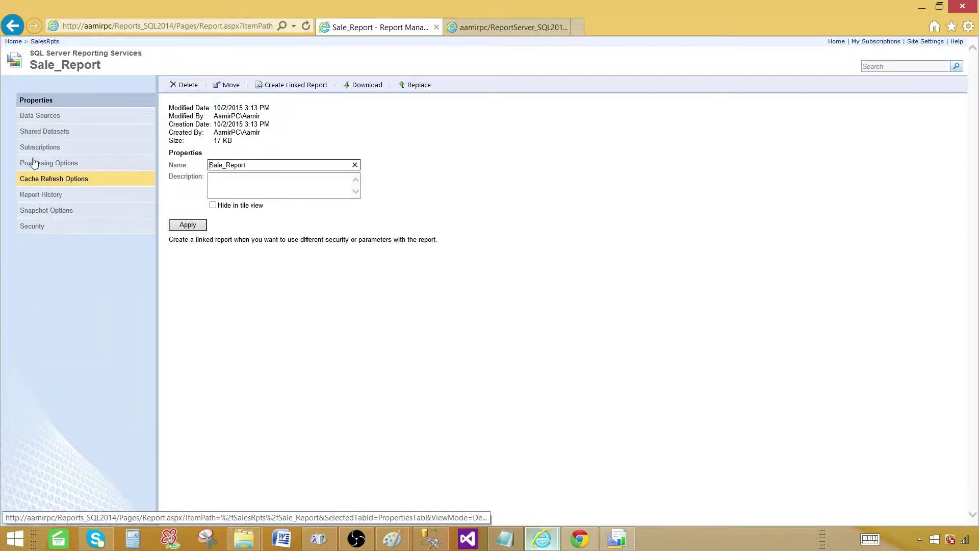
left_click(44, 133)
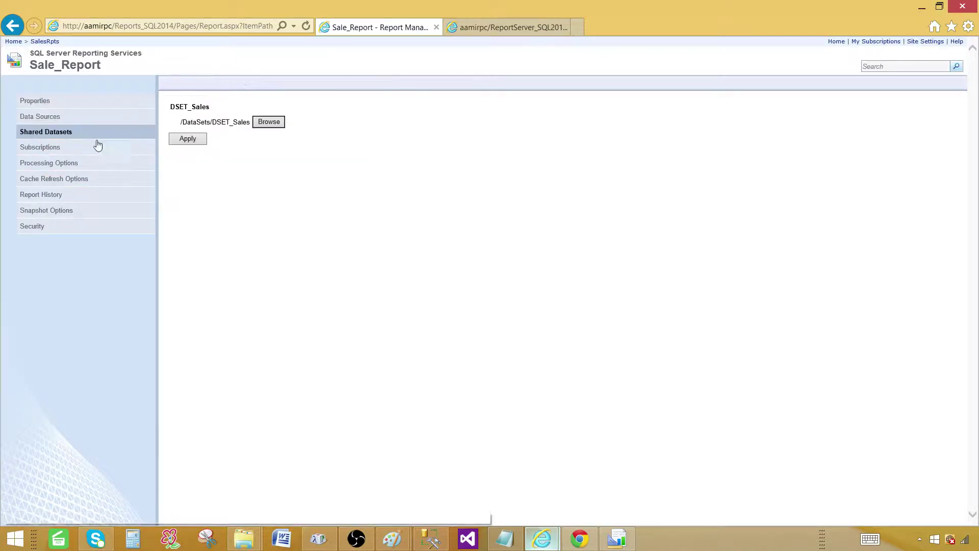
View AreaReport's properties in SSRS_Training, then return to the Home folder list.
left_click(13, 41)
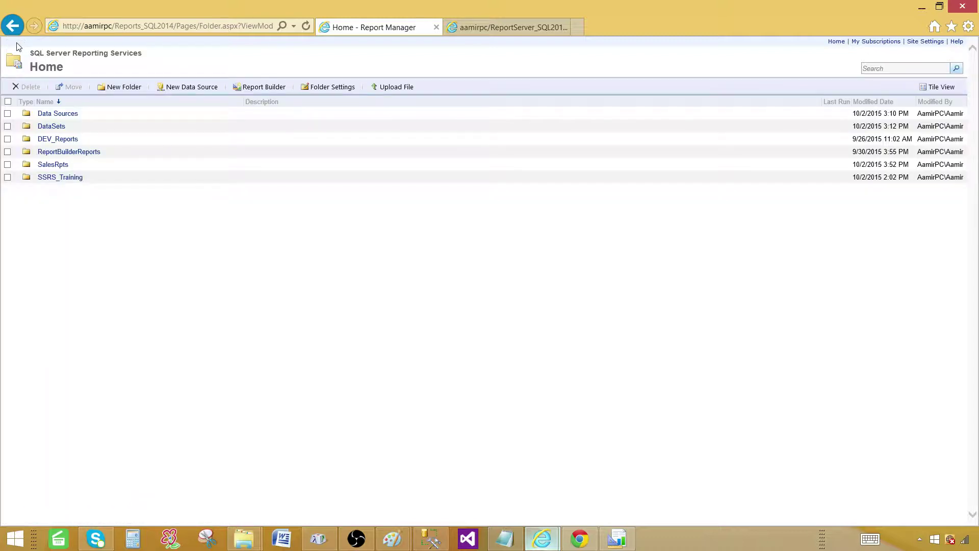
left_click(61, 179)
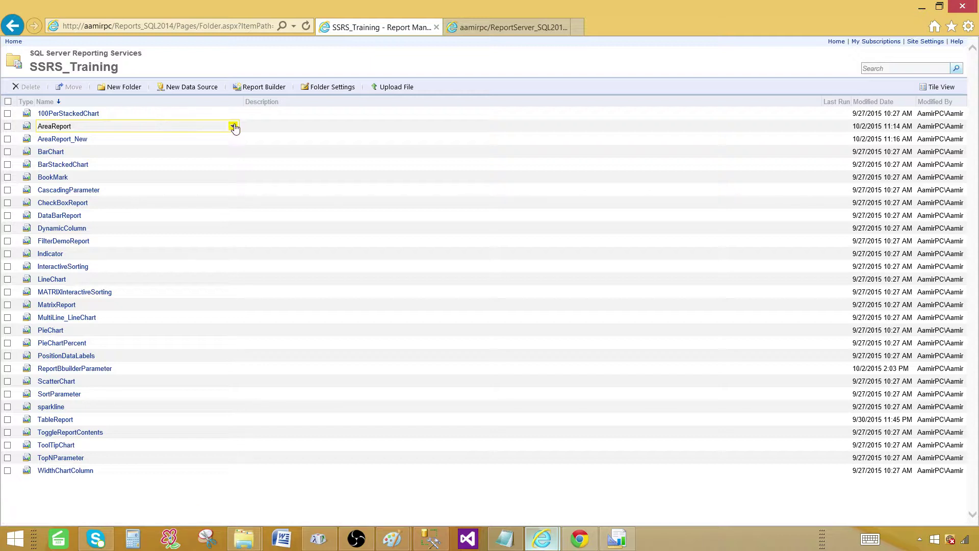
left_click(233, 126)
left_click(180, 227)
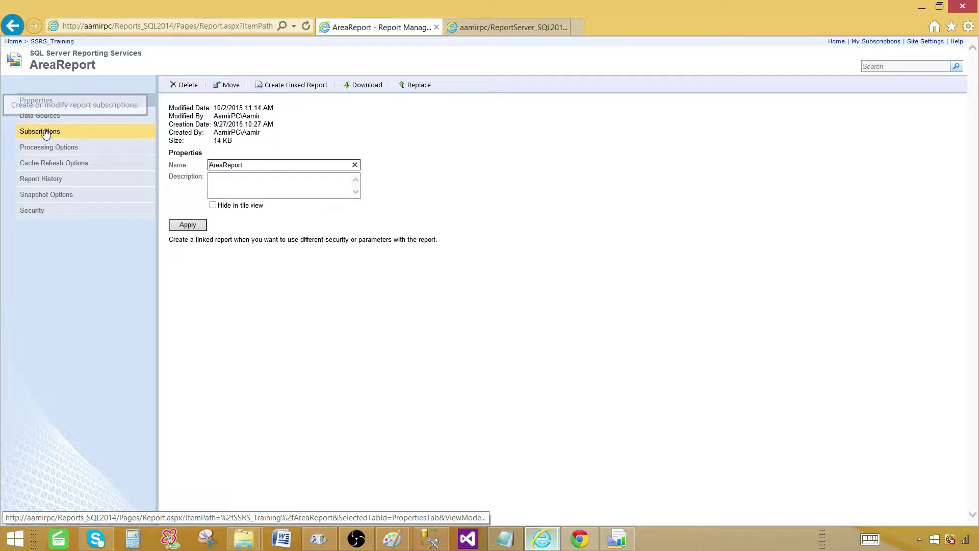
left_click(22, 42)
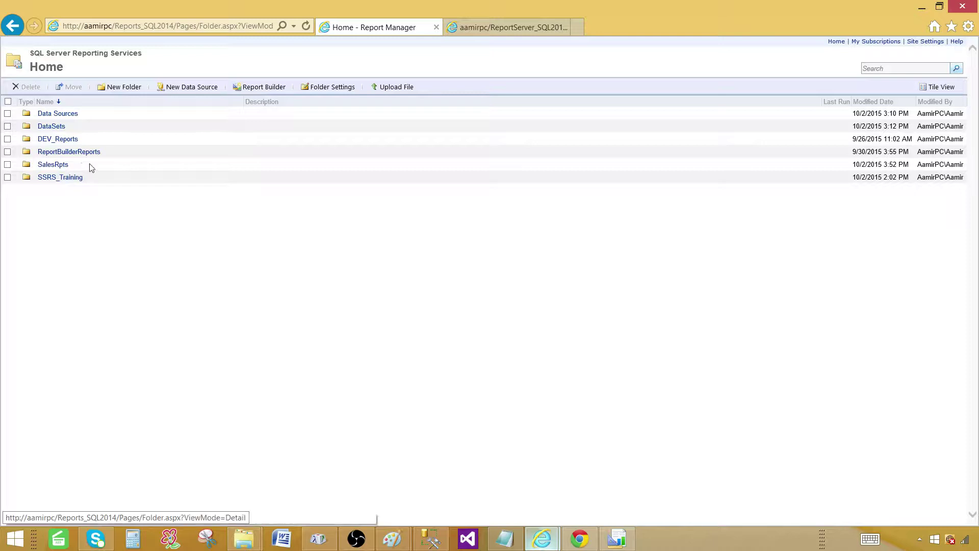
In SalesRpts, verify SharedDS_Sale uses data source DS_Sales and shared dataset DSET_Sales.
left_click(60, 169)
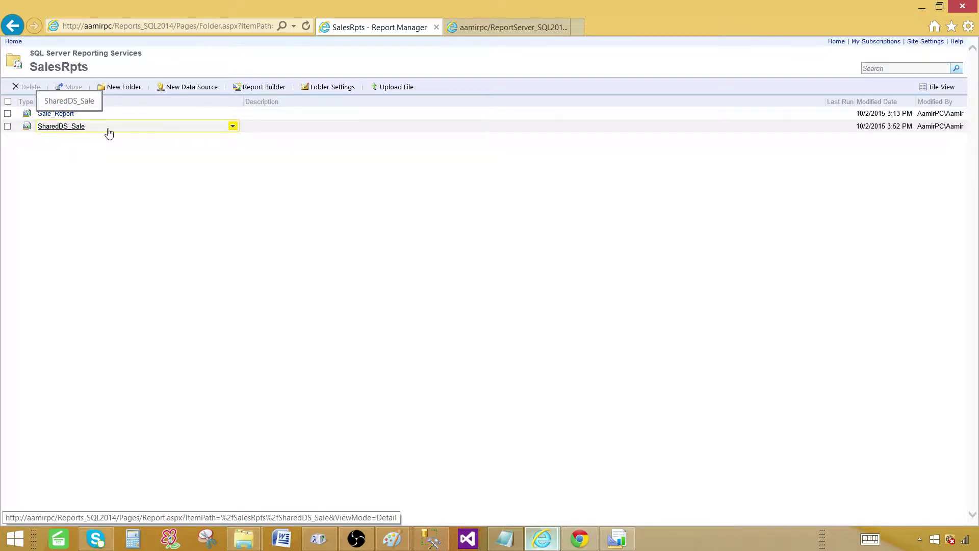
left_click(233, 126)
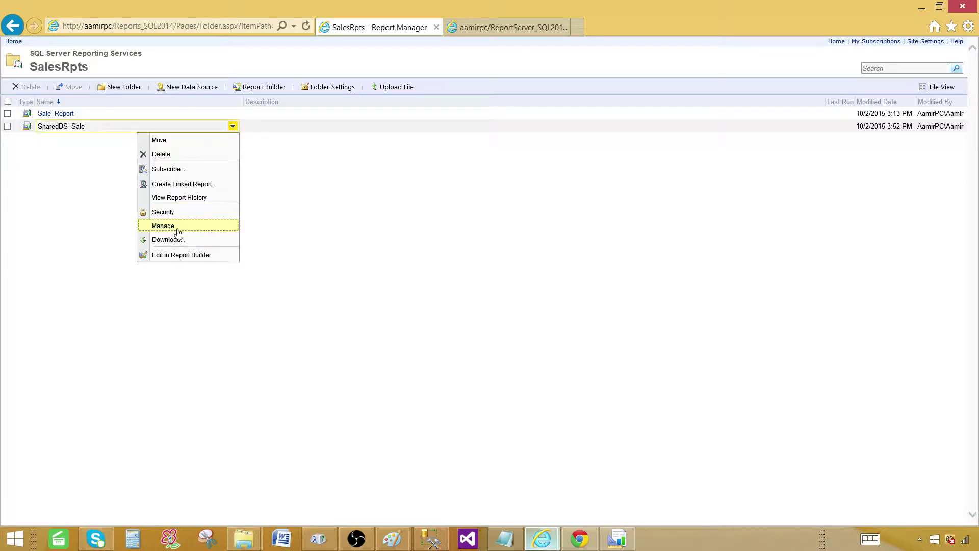
left_click(179, 224)
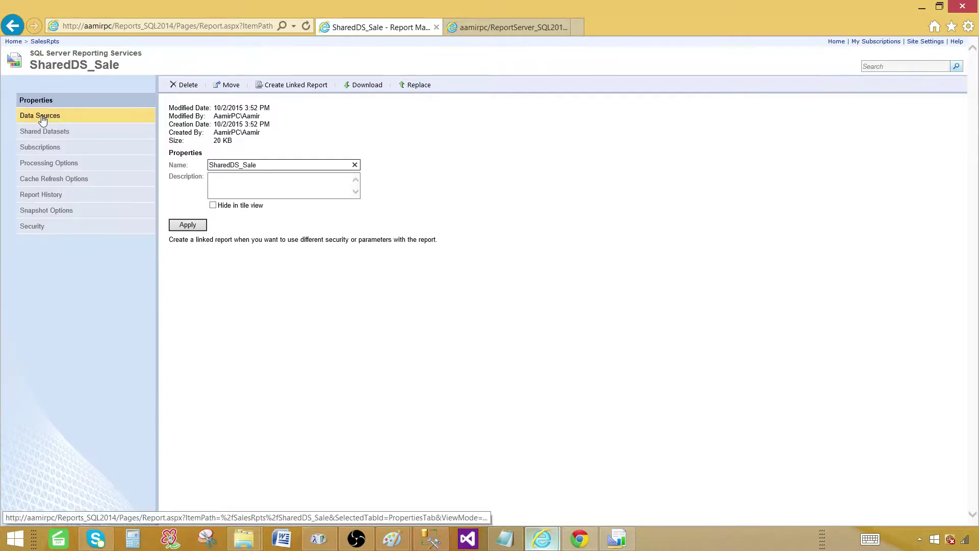
left_click(47, 116)
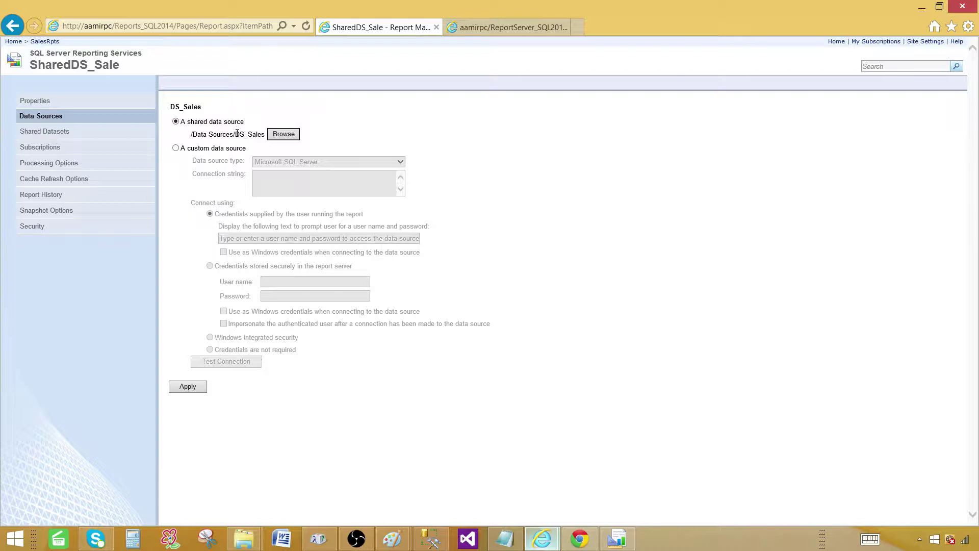
double_click(260, 134)
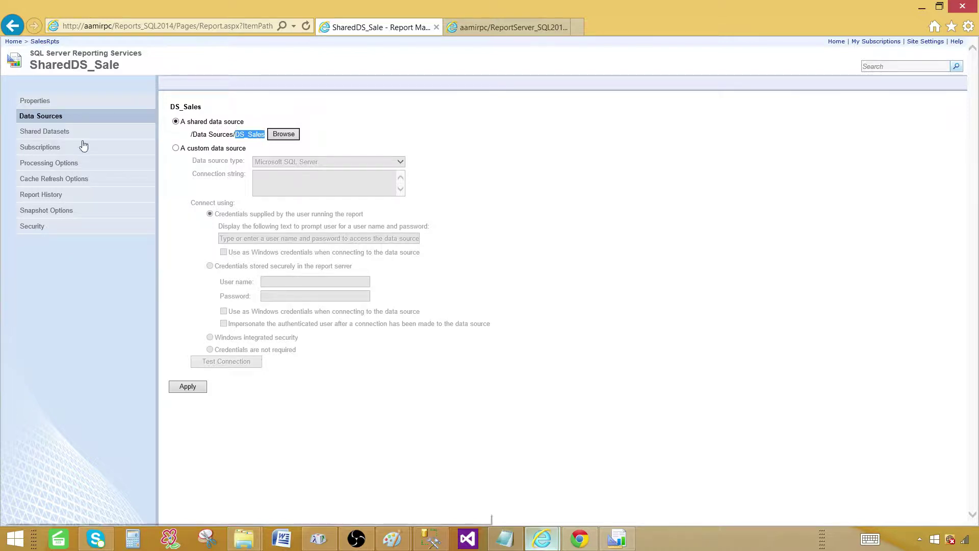
left_click(66, 132)
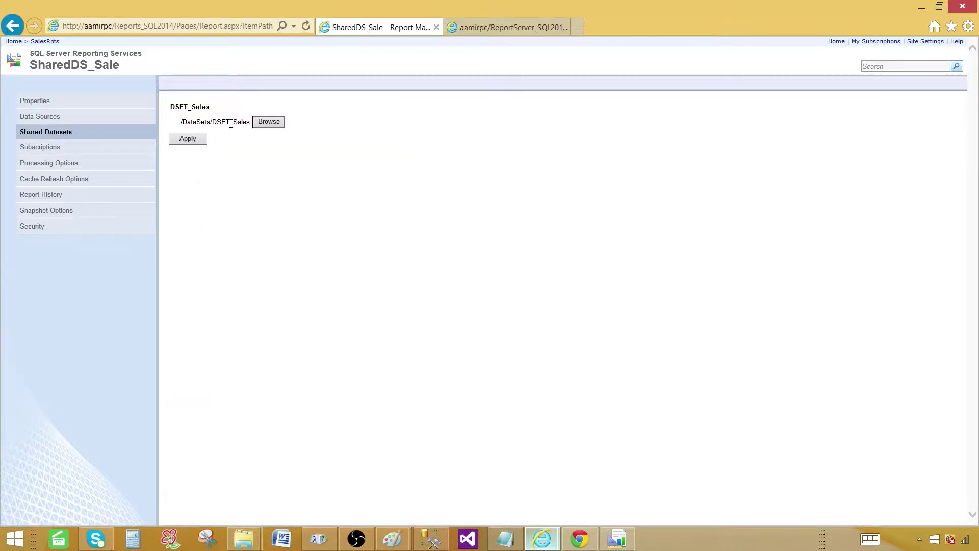
double_click(238, 124)
Run SharedDS_Sale from SalesRpts and select its wrapped Sale Person FName header.
left_click(47, 43)
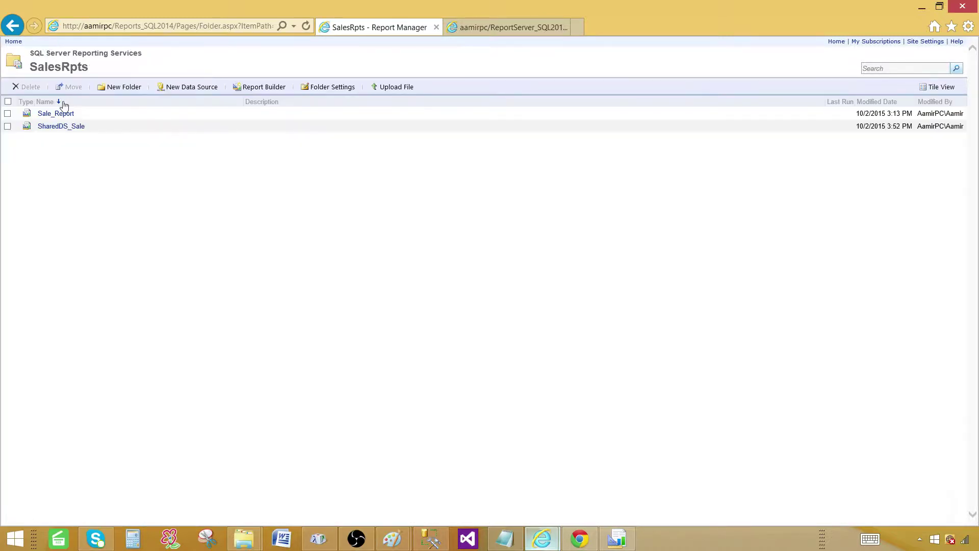
left_click(67, 125)
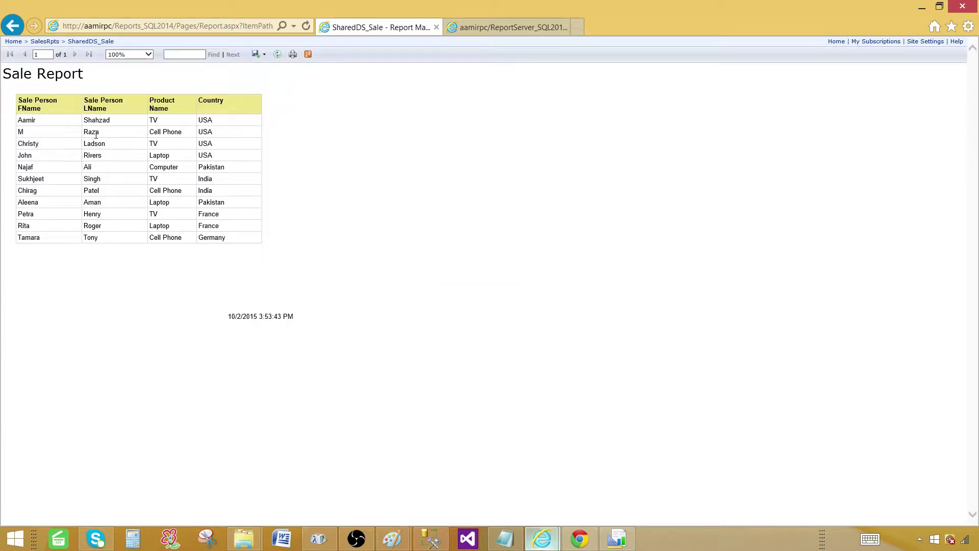
left_click_drag(19, 100, 61, 109)
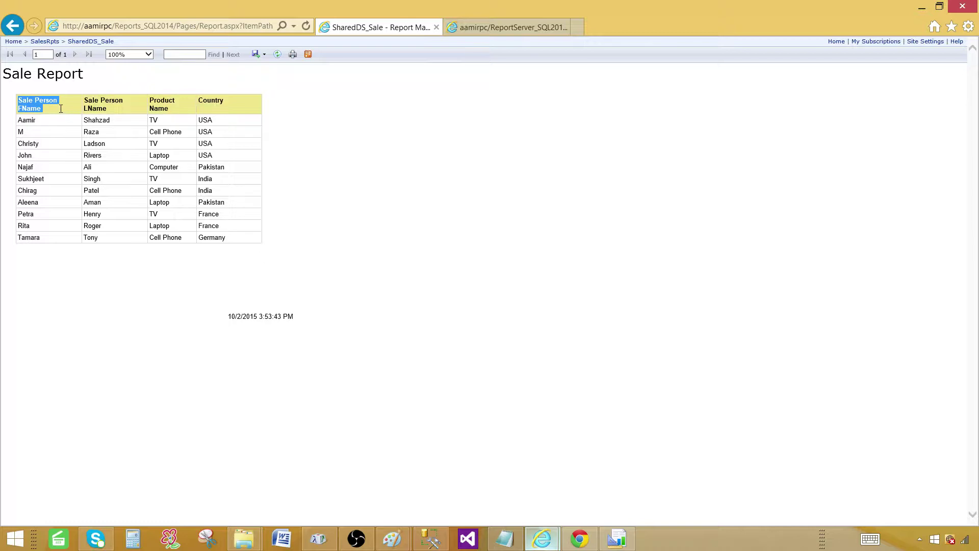
left_click(49, 115)
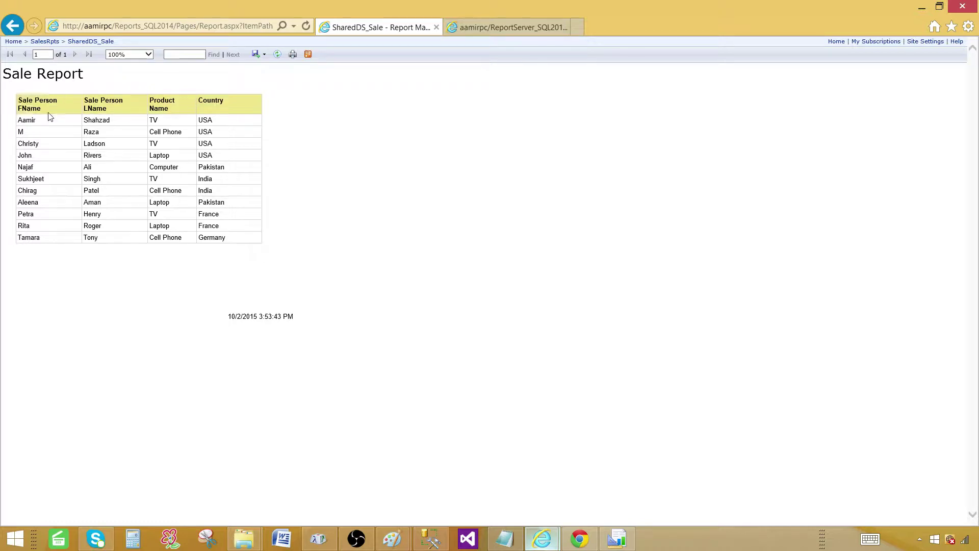
triple_click(23, 103)
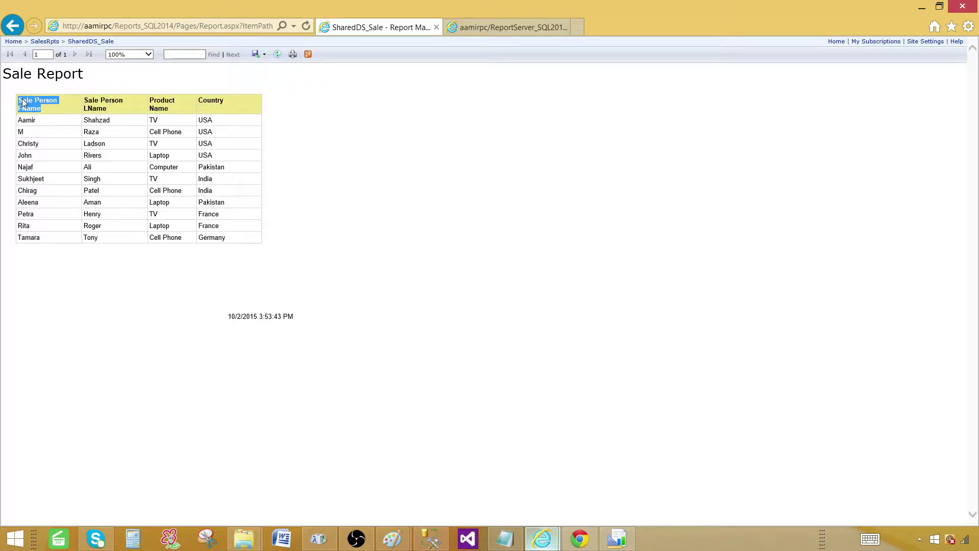
left_click(613, 541)
Widen the Sale Person FName and LName columns and save the report.
left_click(232, 187)
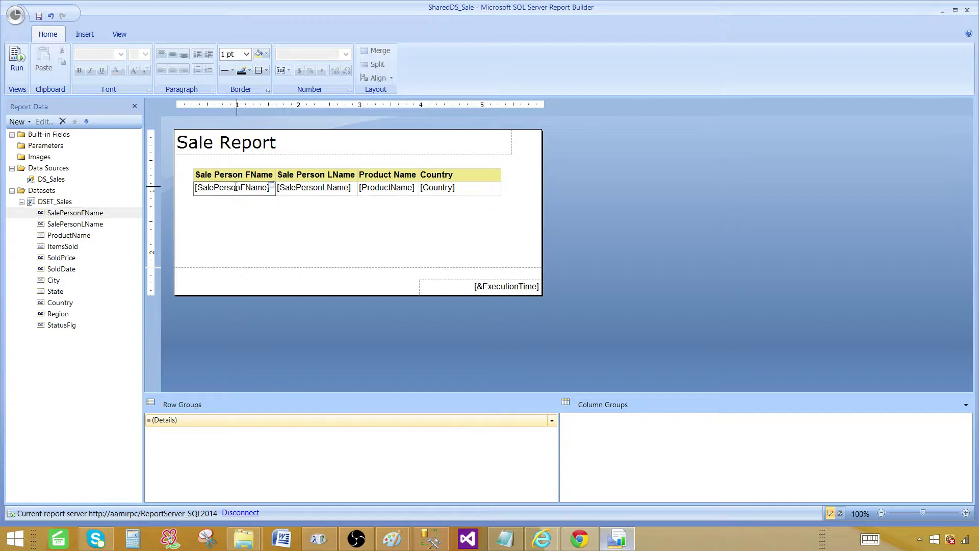
left_click(252, 166)
left_click_drag(276, 162, 303, 162)
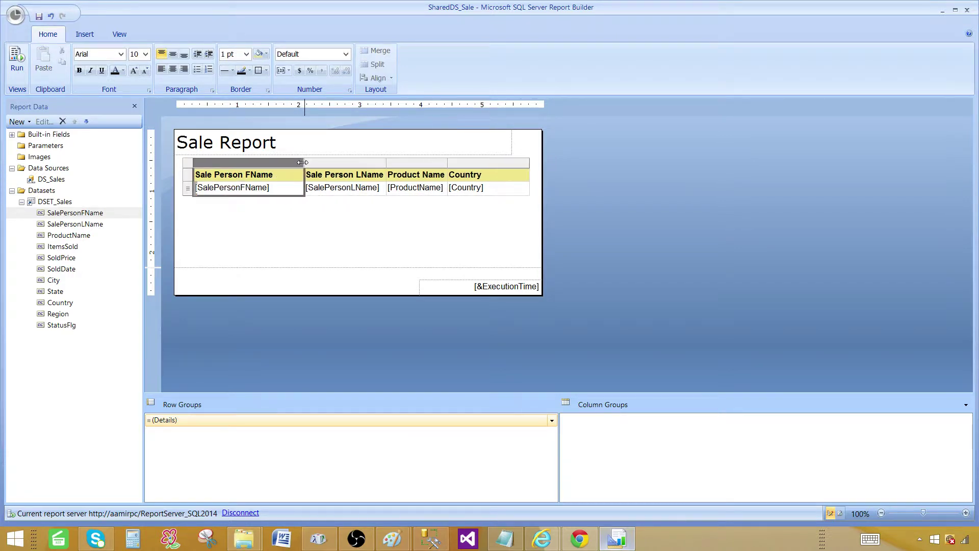
left_click_drag(386, 162, 412, 162)
left_click(201, 167)
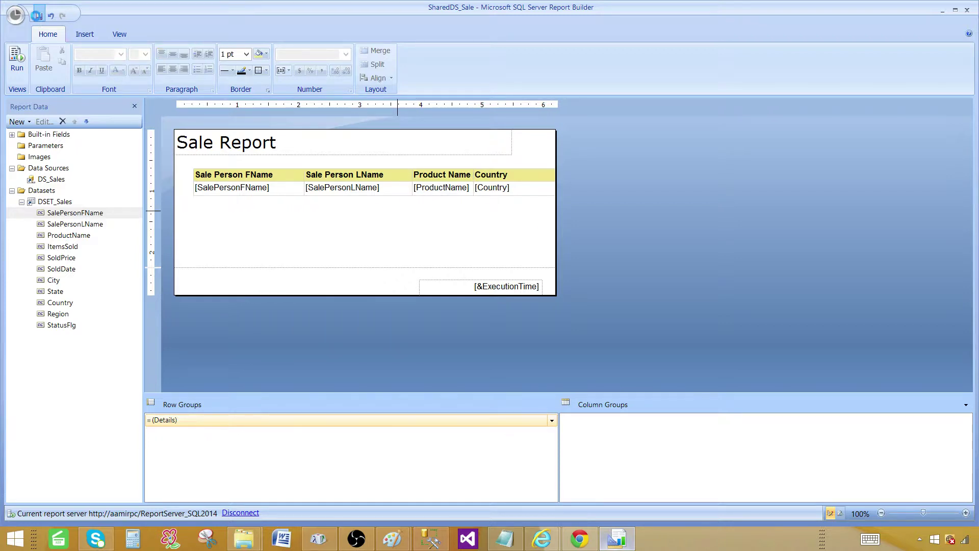
left_click(36, 15)
Reload the report in Report Manager to check the wider columns.
mouse_move(541, 538)
left_click(525, 490)
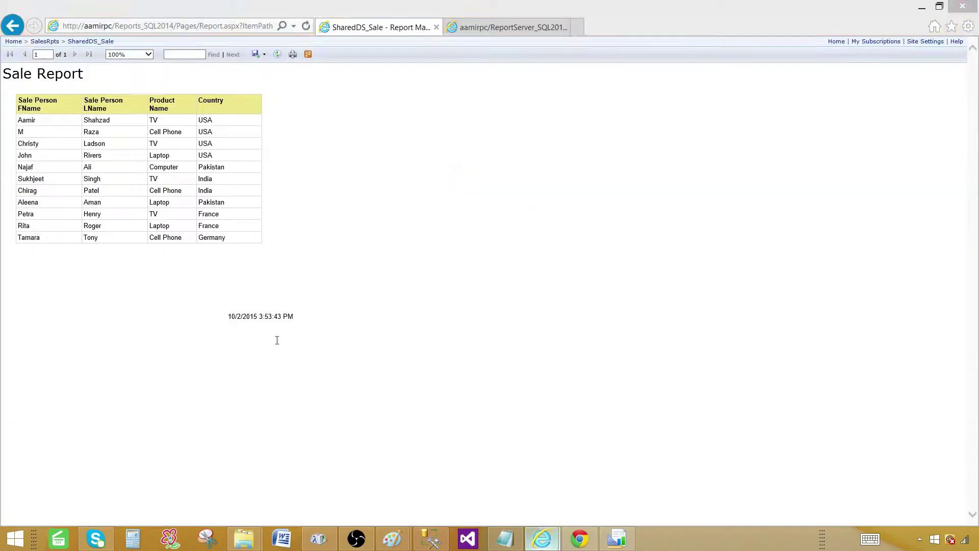
left_click(306, 27)
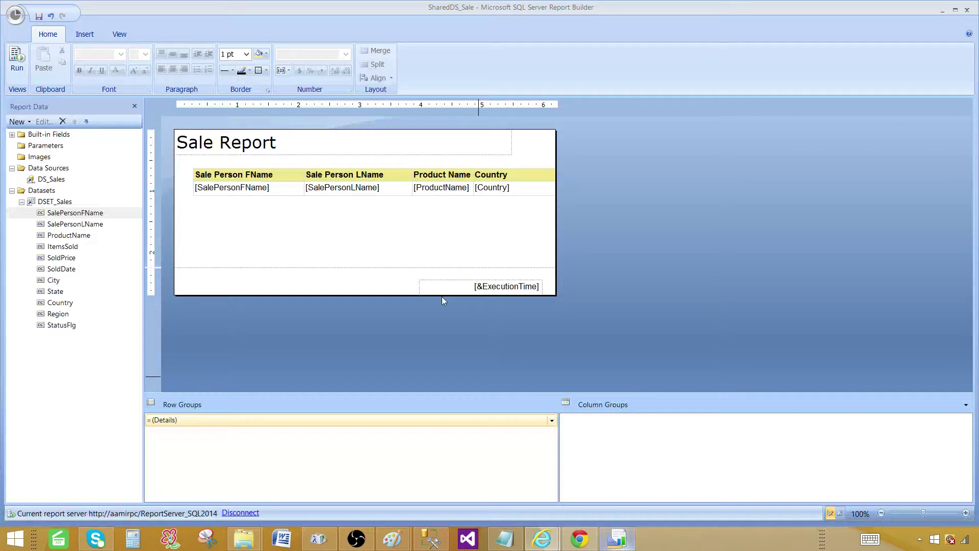
Widen the Product Name column in Report Builder.
left_click(617, 538)
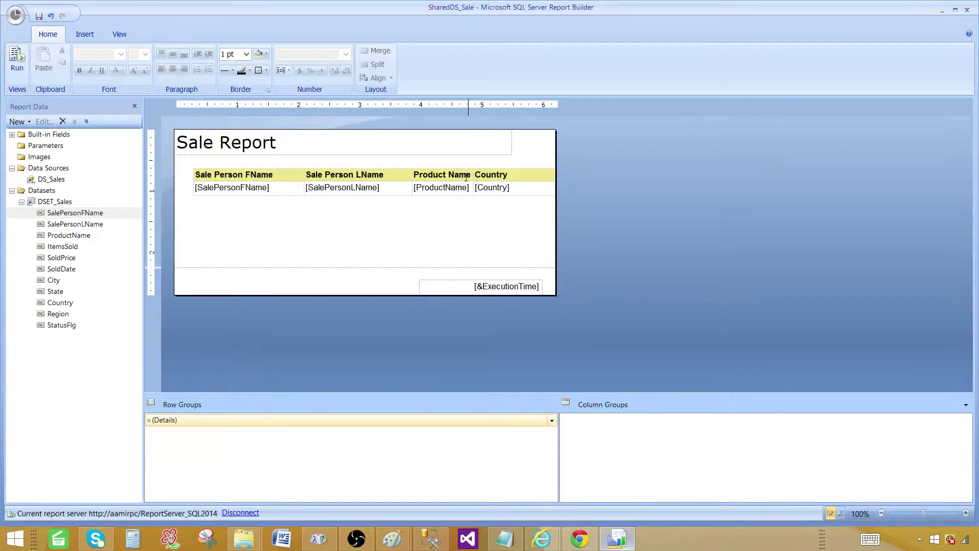
left_click(459, 175)
left_click_drag(474, 164, 495, 165)
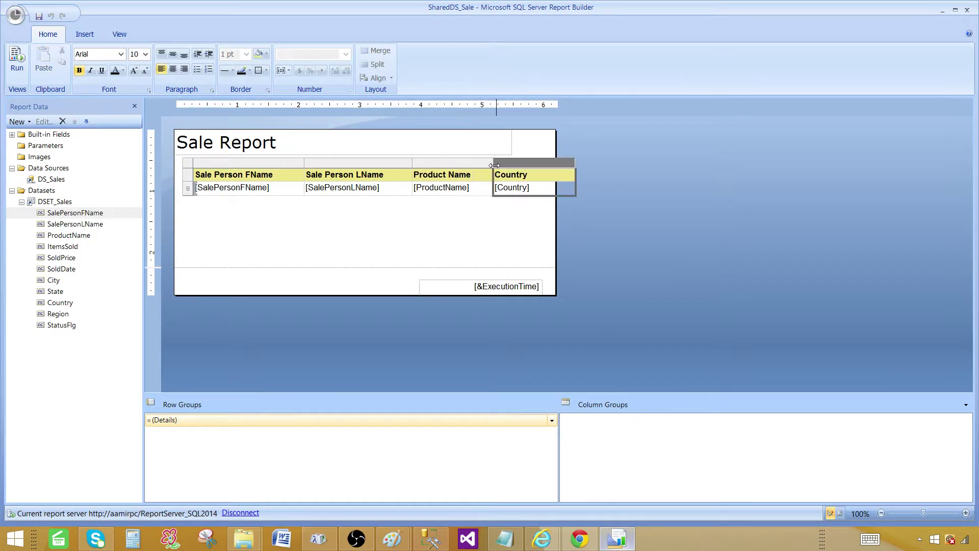
left_click(448, 210)
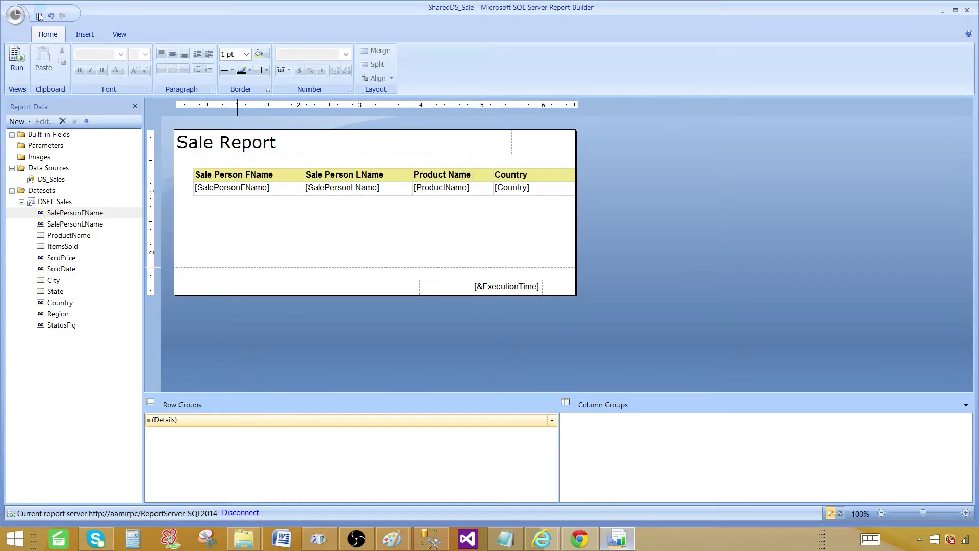
mouse_move(539, 546)
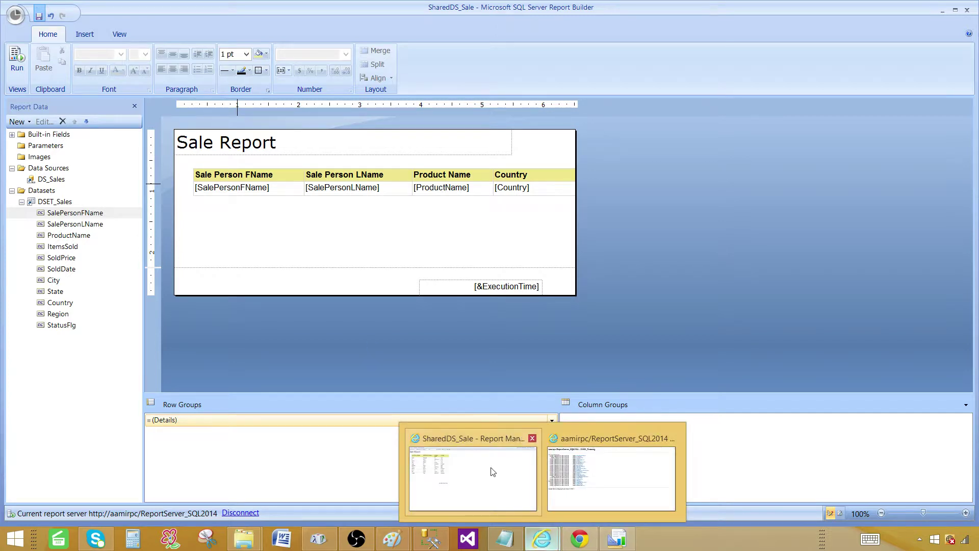
left_click(473, 477)
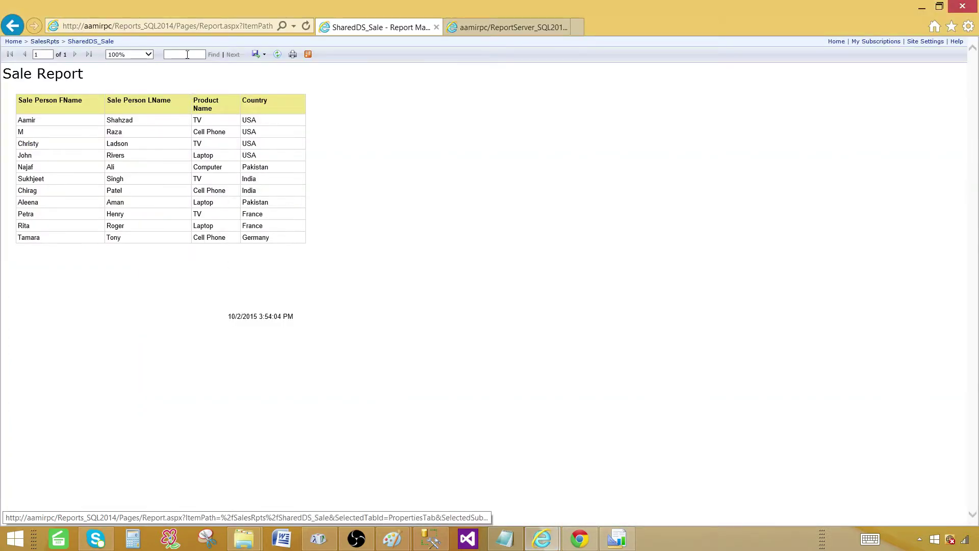
Reload the Sale Report so the FName and LName headers show on one line.
left_click(306, 27)
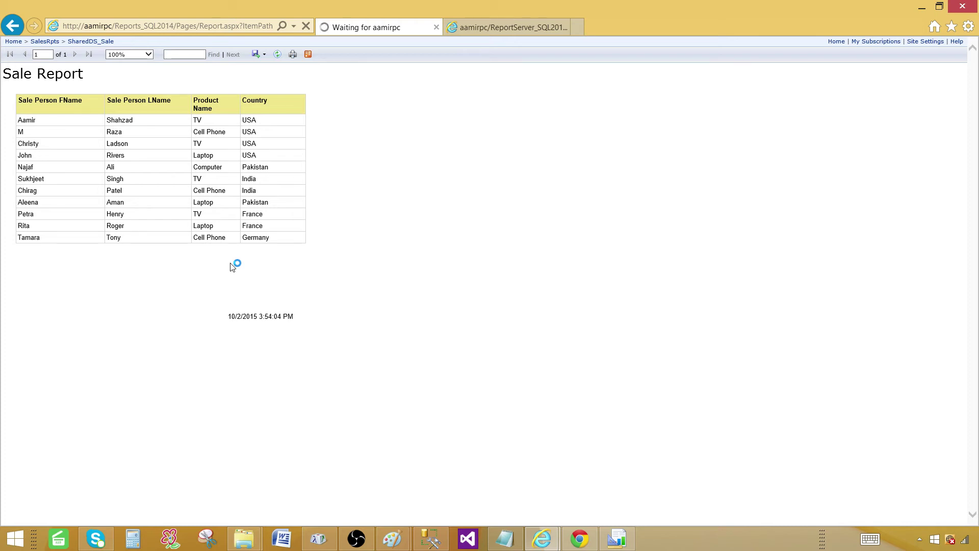
left_click(709, 541)
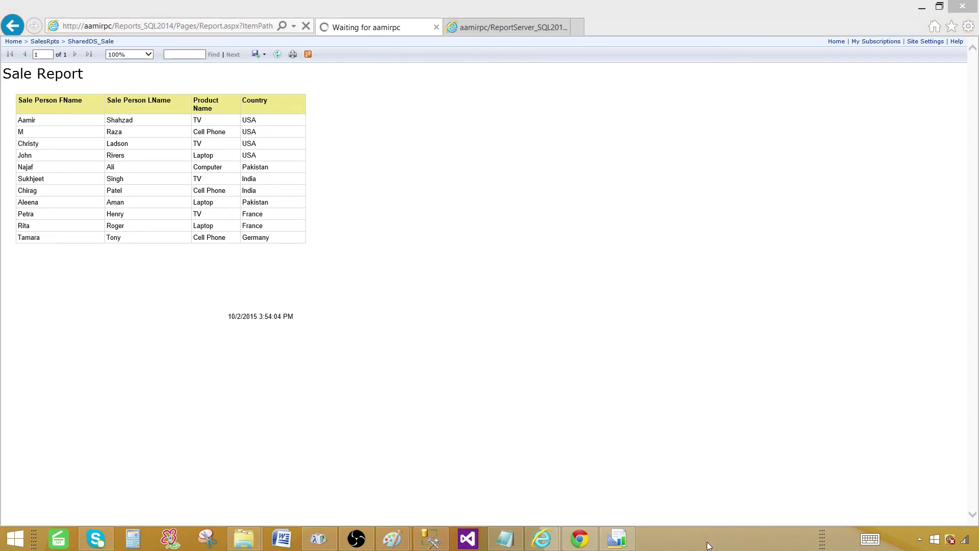